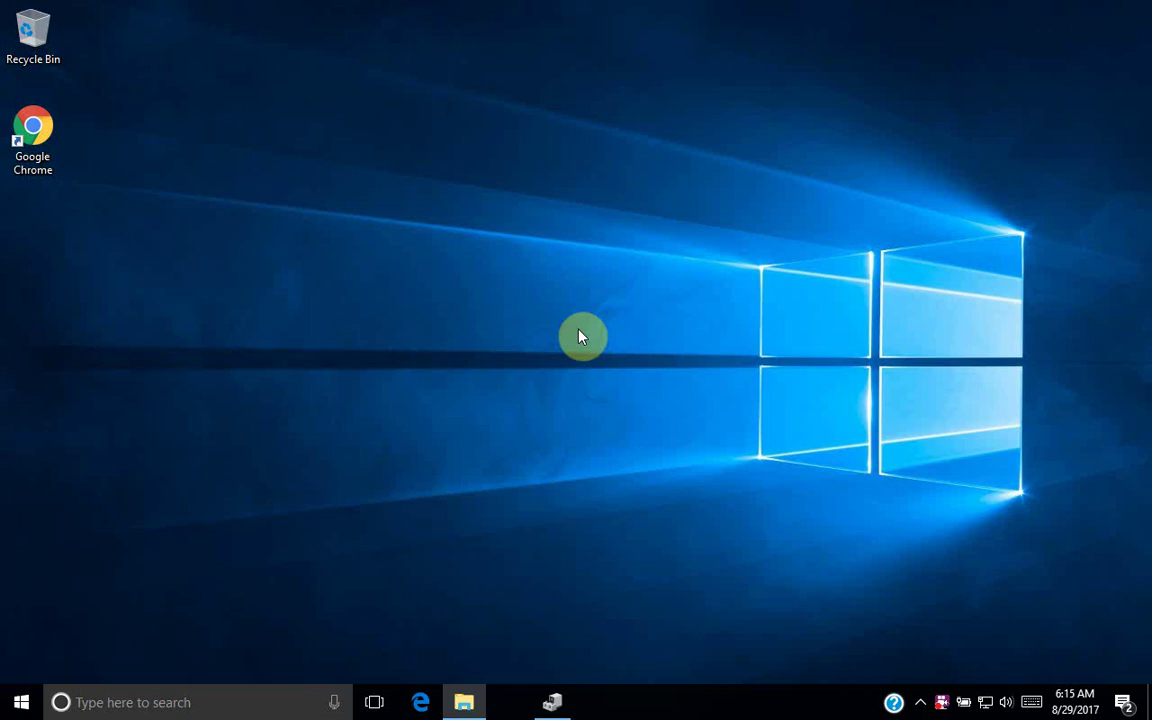
- Open Google Chrome and search the web for "tyt downloads"
{"action": "double_click", "coordinate": [33, 137]}
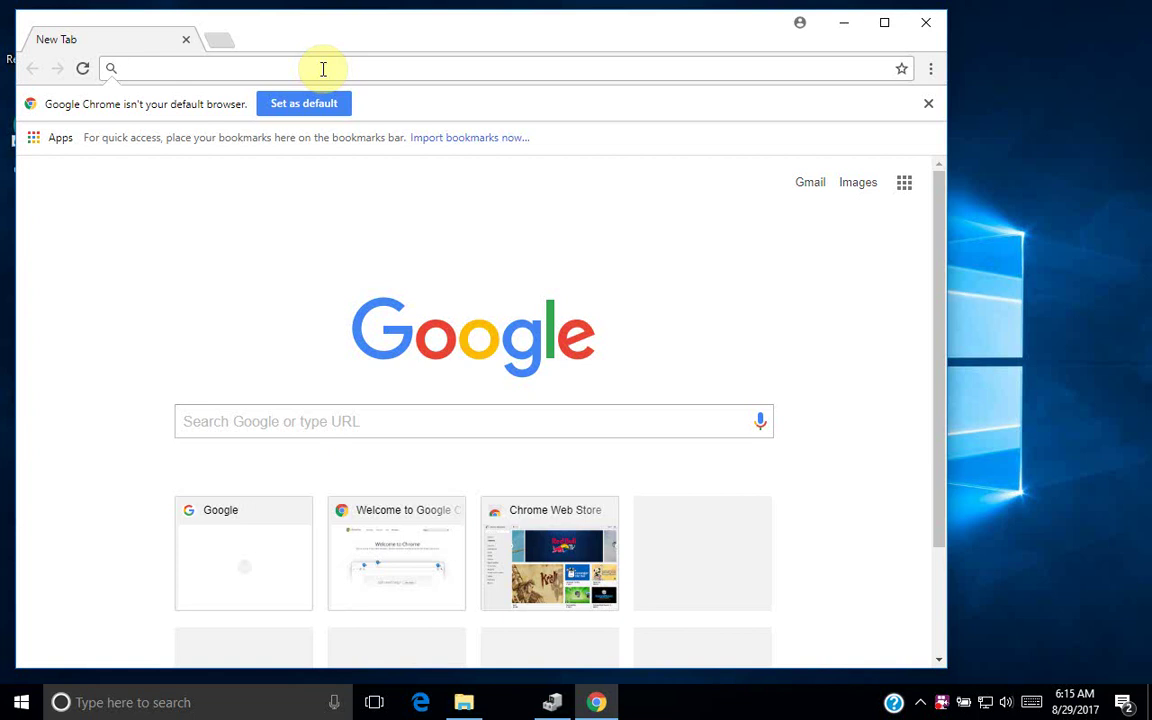
{"action": "type", "text": "tyt"}
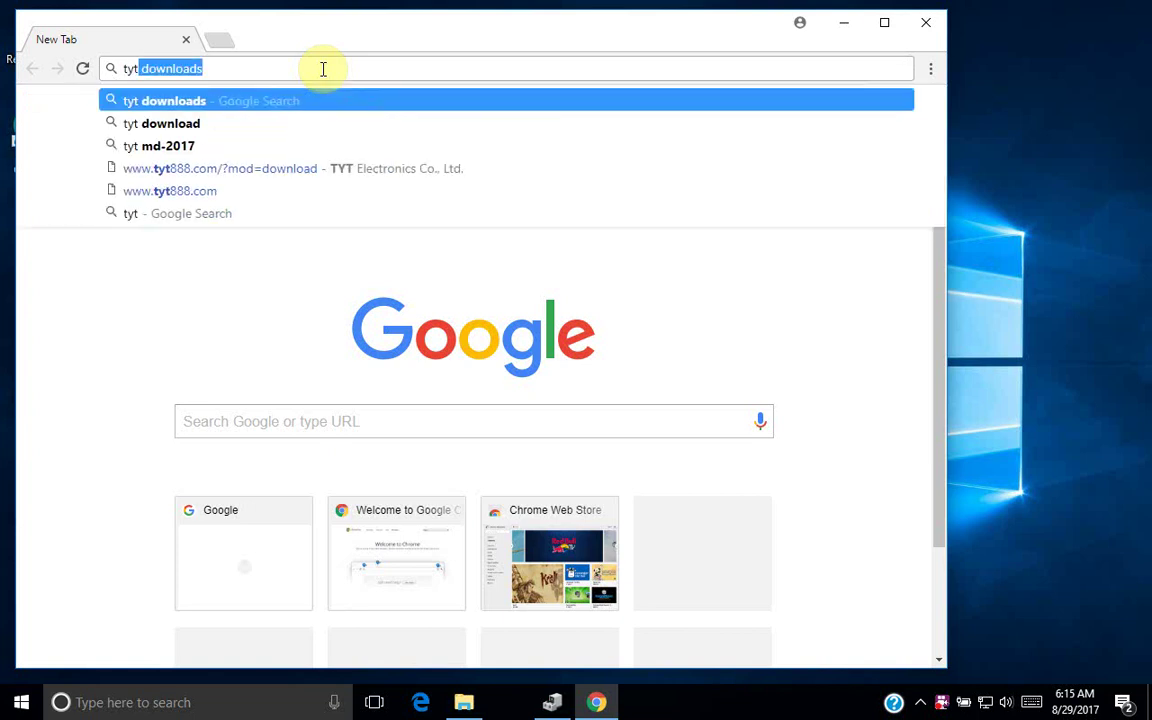
{"action": "key", "text": "BackSpace"}
{"action": "type", "text": "dow"}
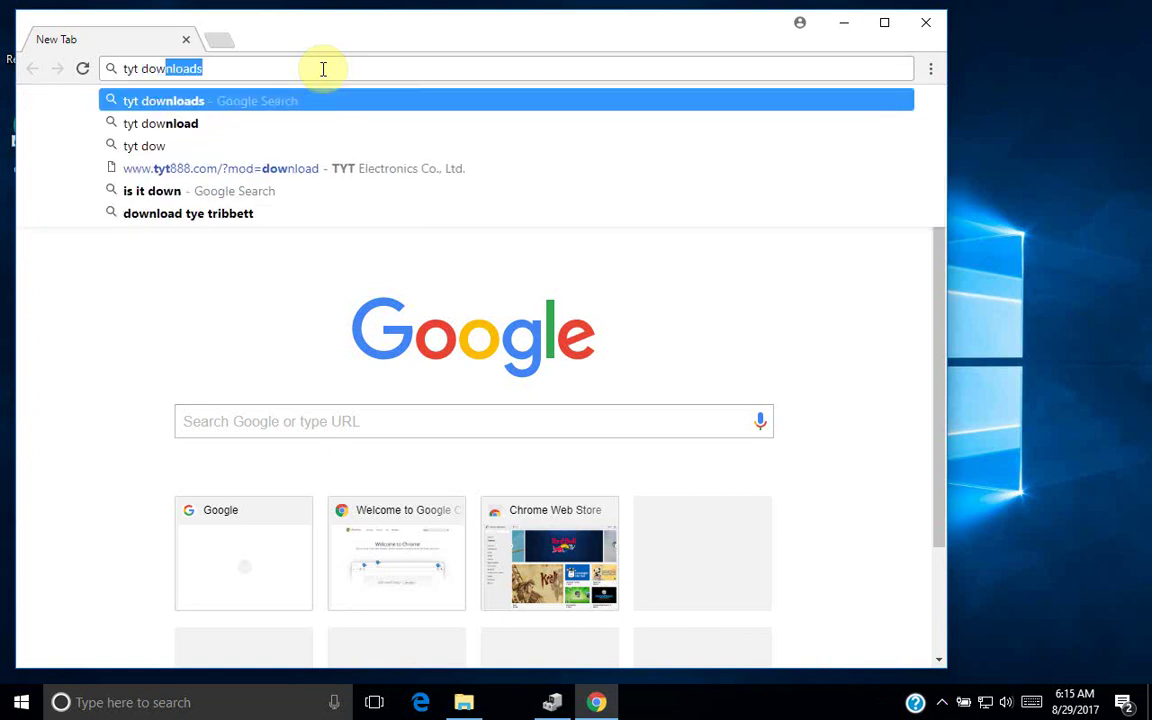
{"action": "type", "text": "nloads"}
{"action": "key", "text": "Return"}
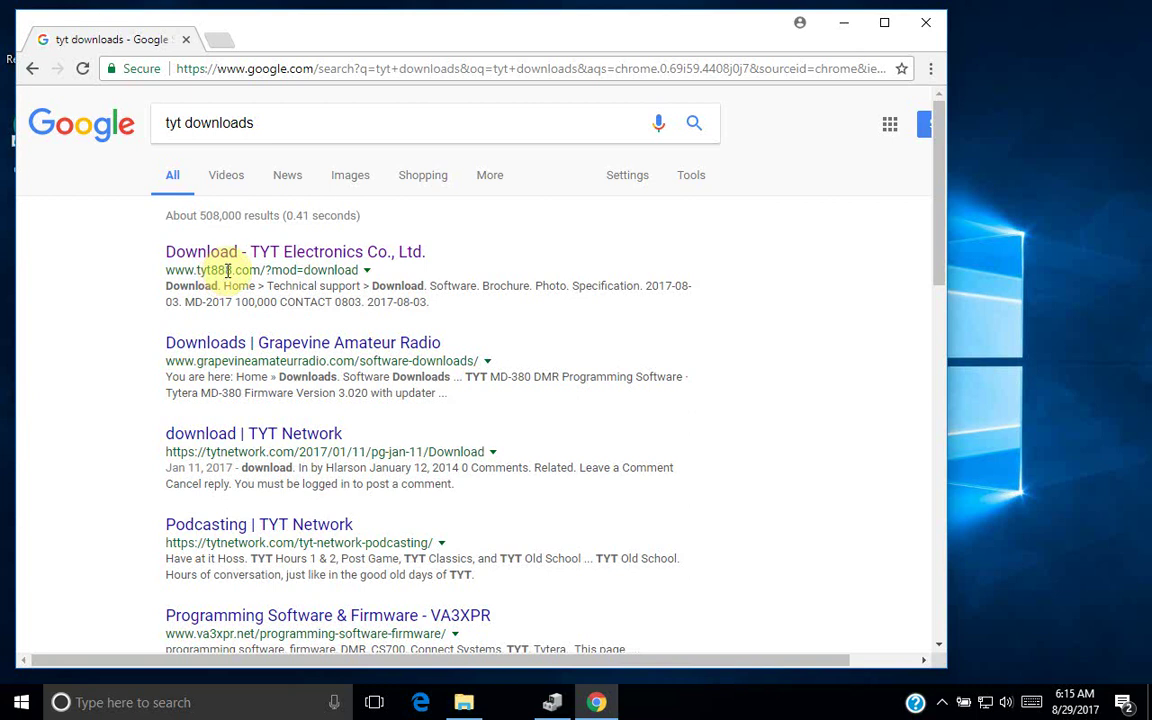
- Open the TYT Electronics download page, look through the software list for MD-2017 and USB driver downloads, and close the browser
{"action": "left_click", "coordinate": [276, 253]}
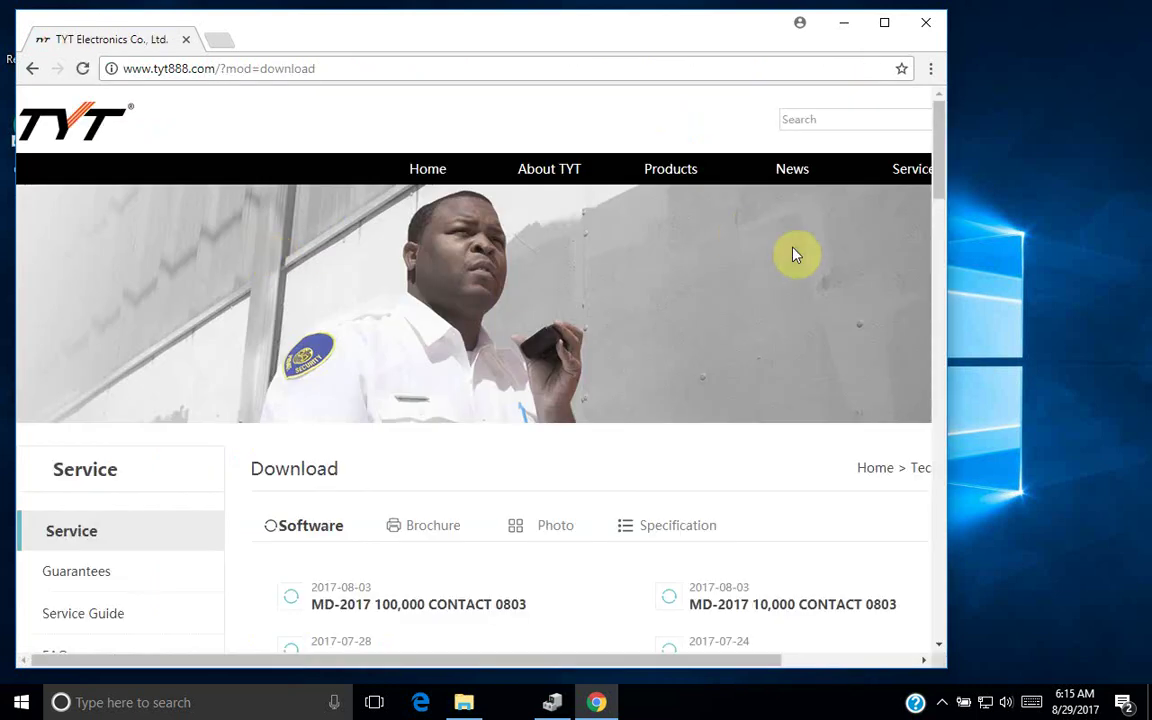
{"action": "left_click_drag", "start_coordinate": [945, 167], "coordinate": [945, 241]}
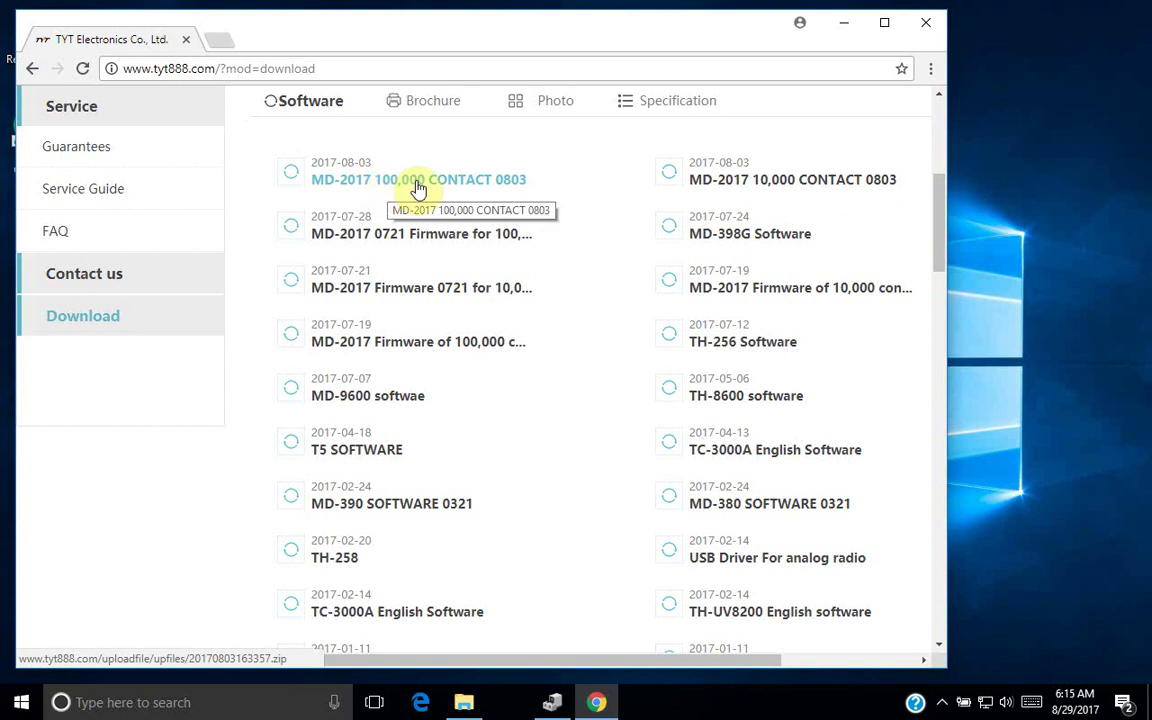
{"action": "scroll", "coordinate": [787, 170], "scroll_direction": "up", "scroll_amount": 1}
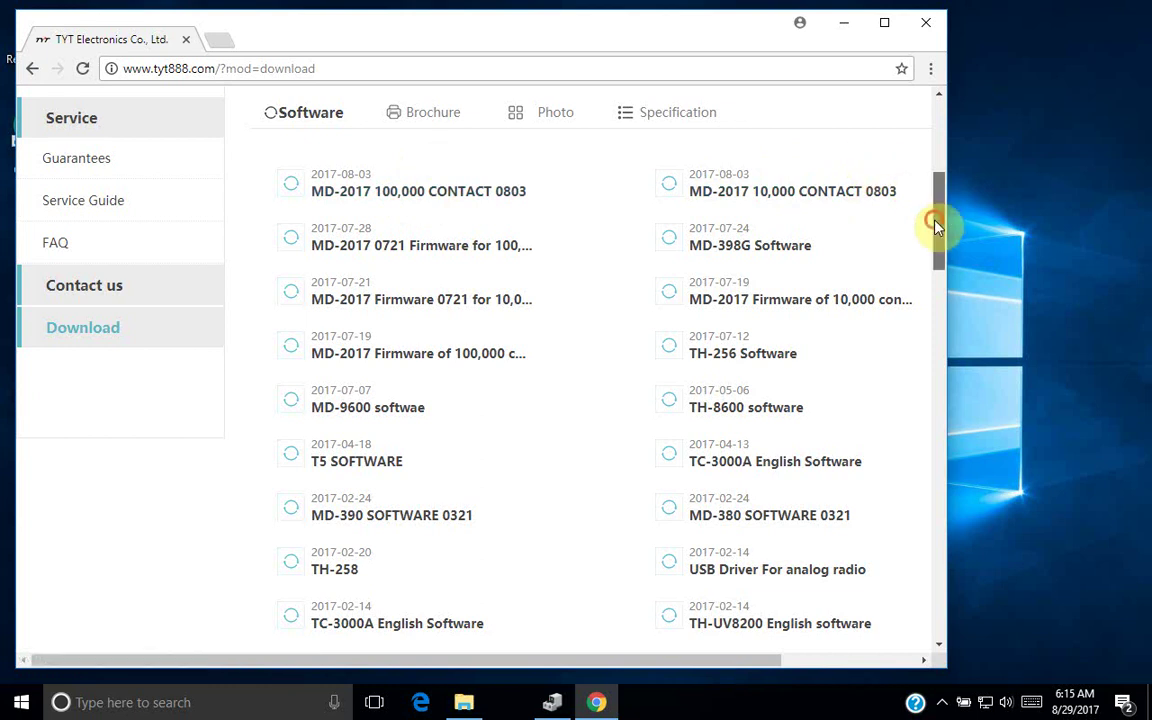
{"action": "left_click_drag", "start_coordinate": [936, 224], "coordinate": [936, 350]}
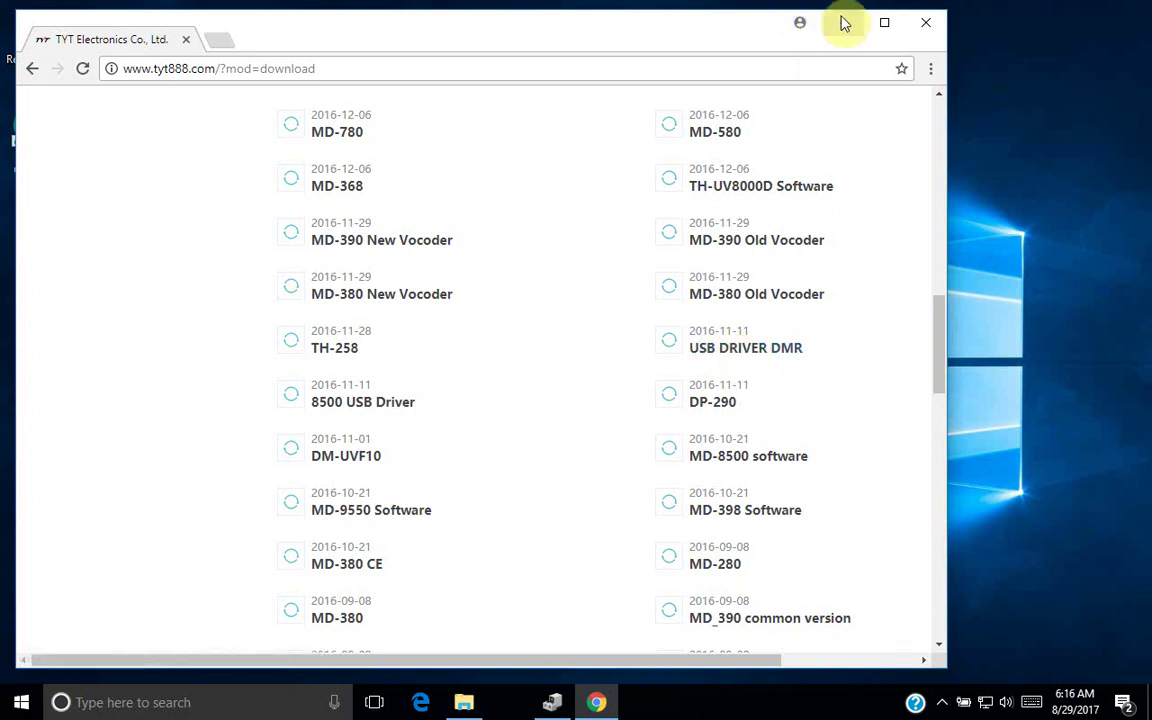
{"action": "left_click", "coordinate": [926, 22]}
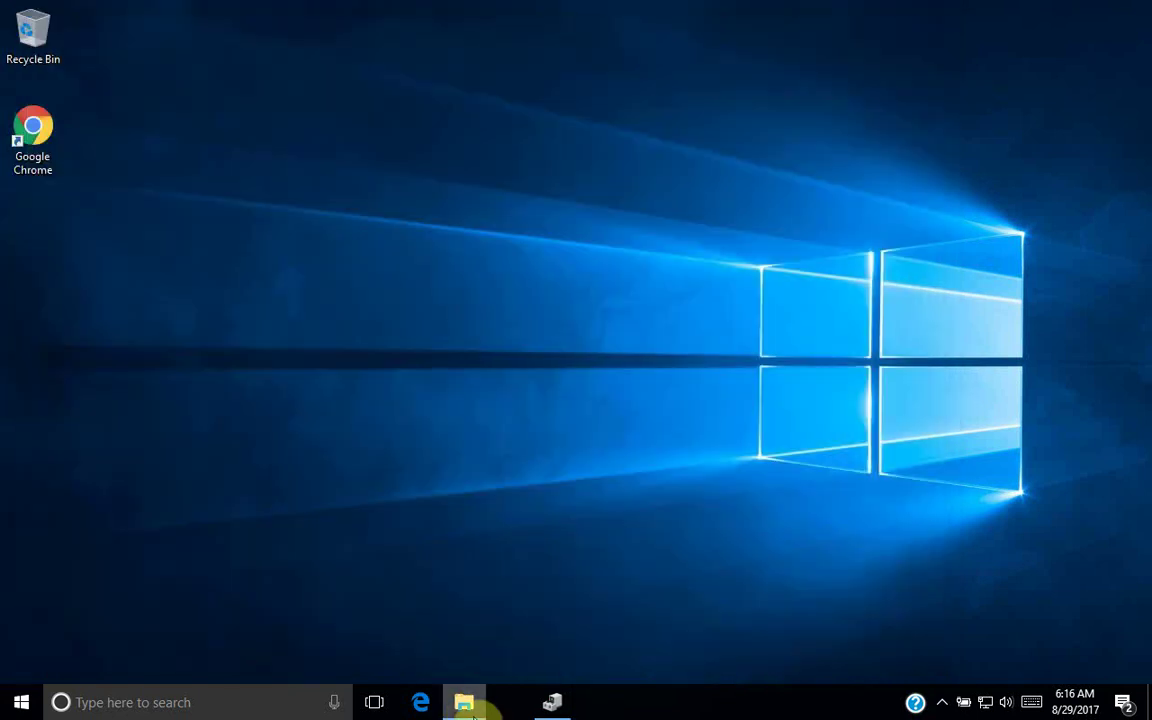
{"action": "left_click", "coordinate": [465, 705]}
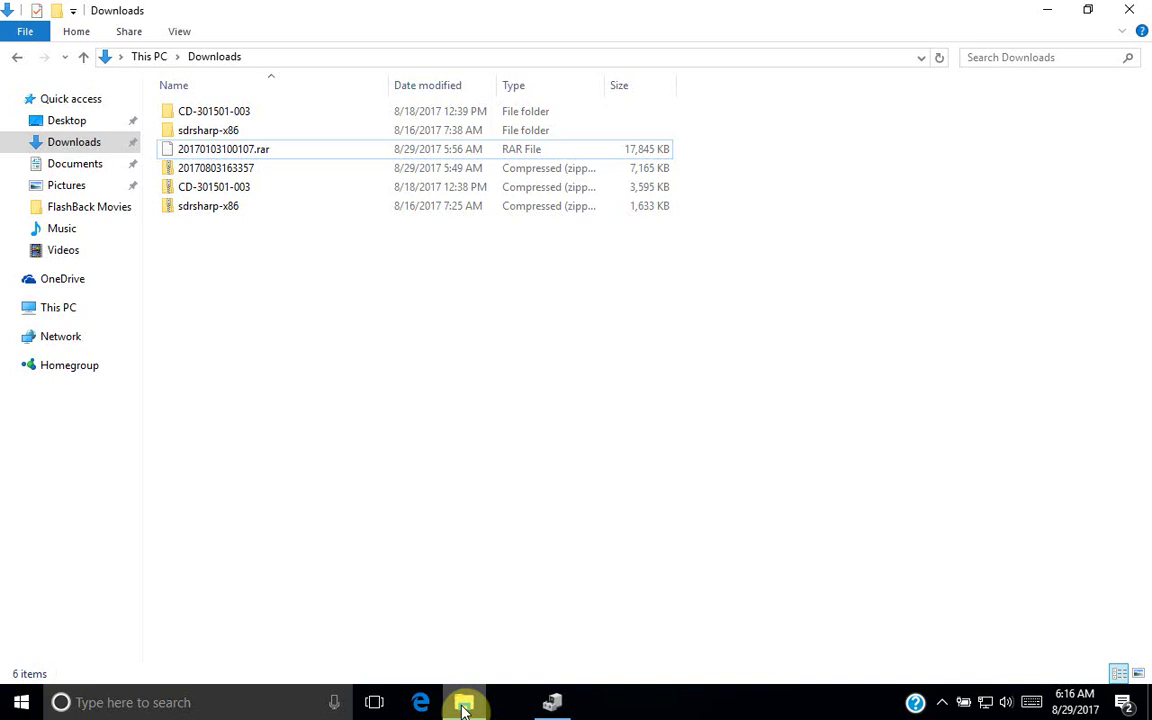
{"action": "left_click", "coordinate": [213, 171]}
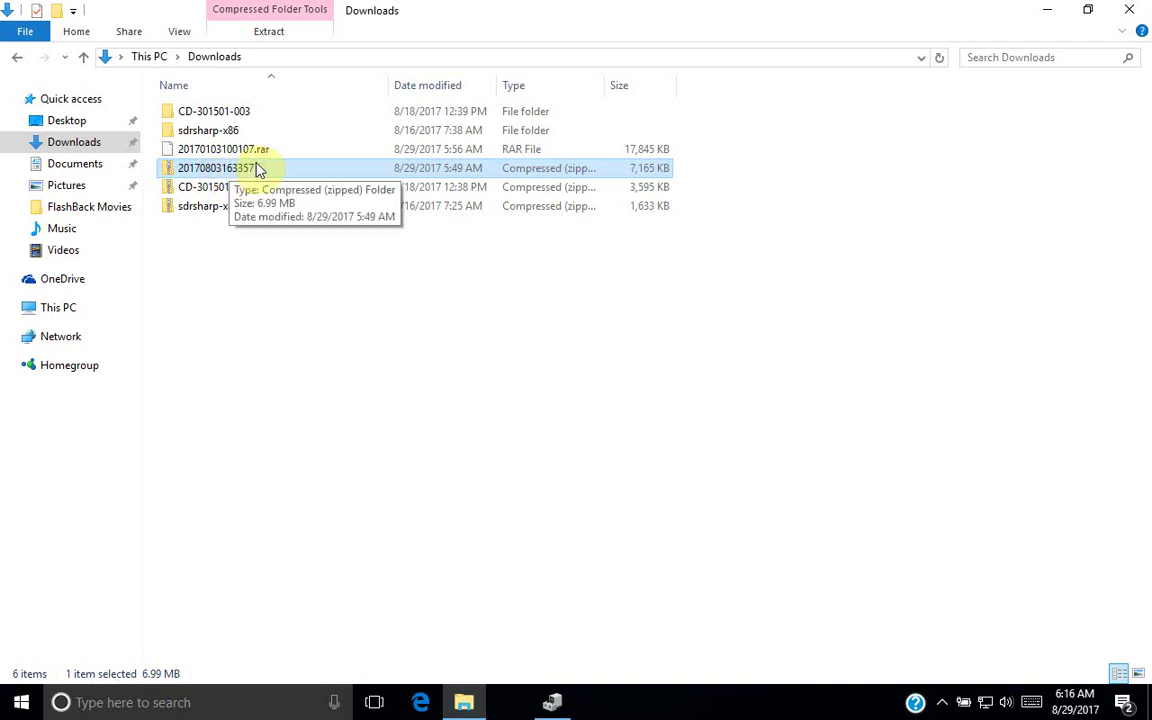
{"action": "double_click", "coordinate": [257, 168]}
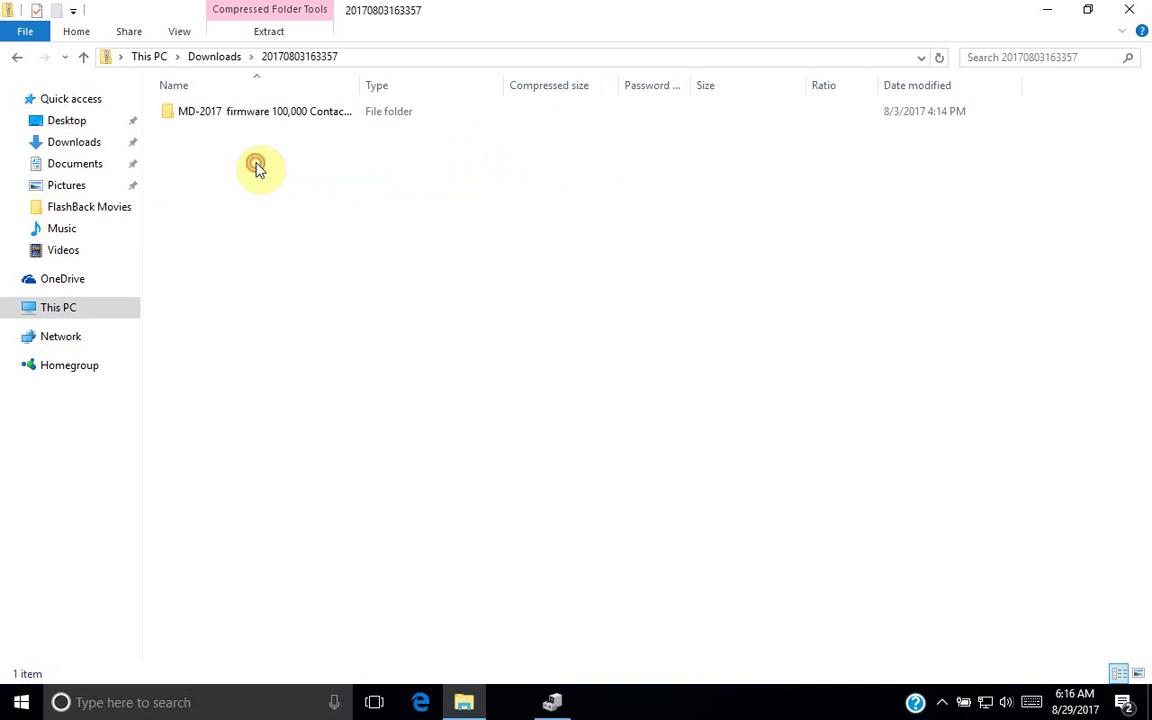
{"action": "left_click", "coordinate": [260, 112]}
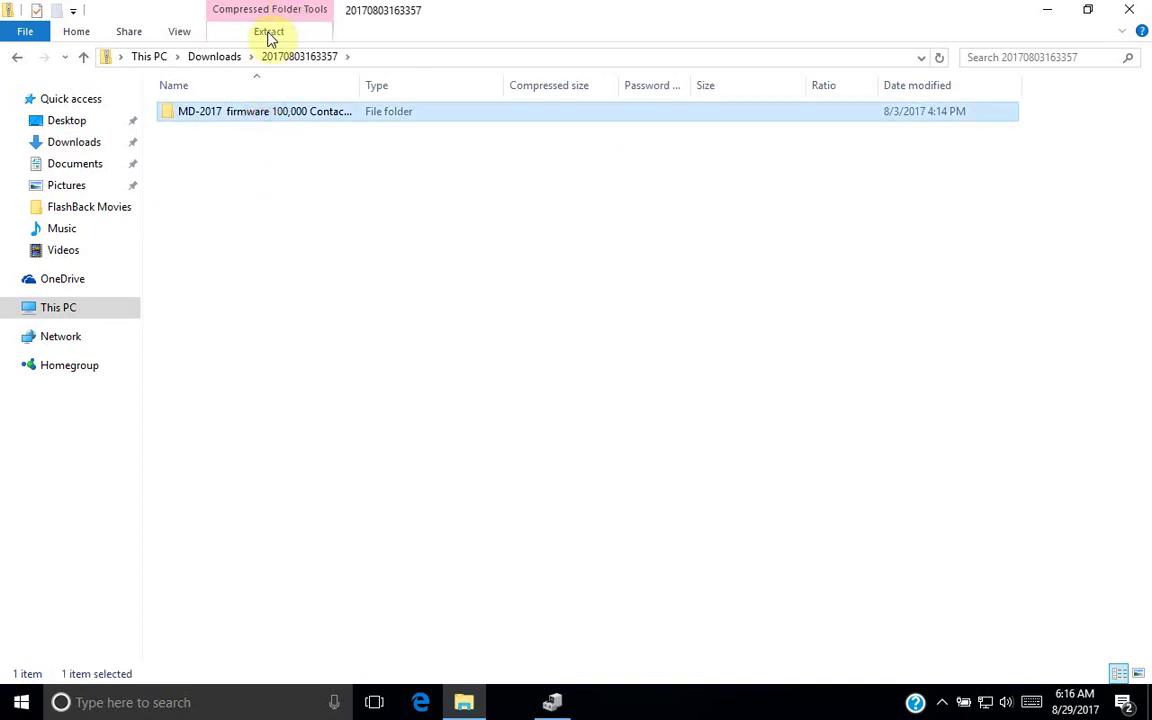
{"action": "left_click", "coordinate": [269, 33]}
{"action": "left_click", "coordinate": [366, 74]}
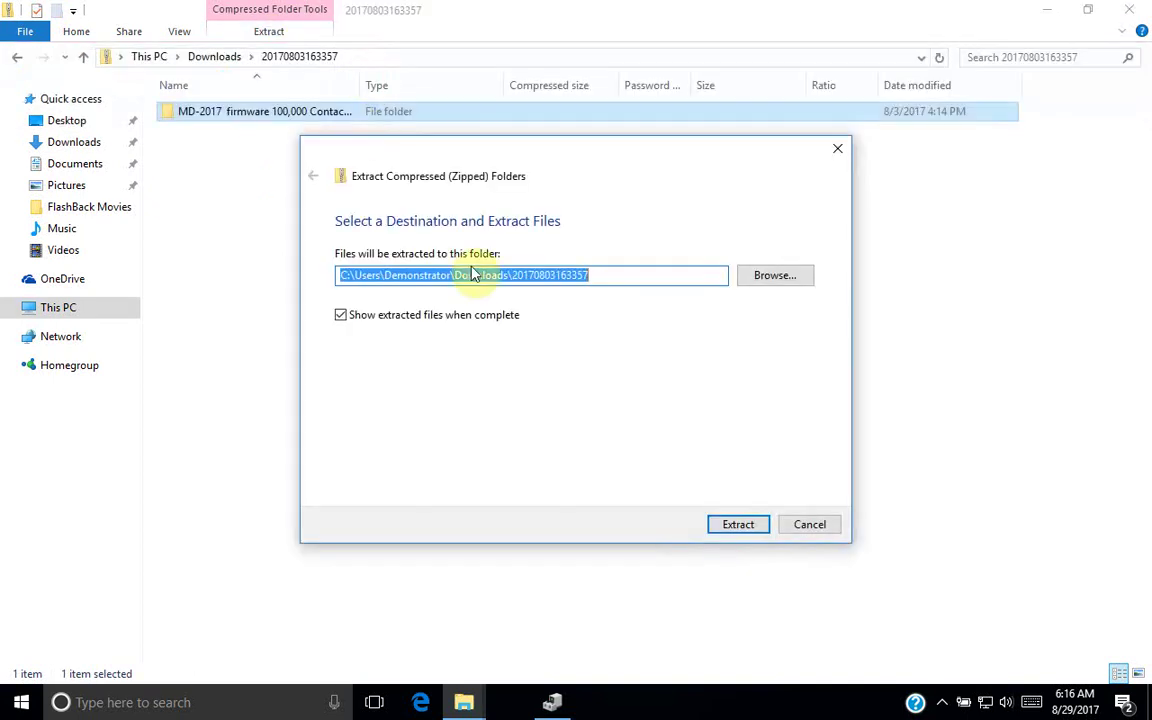
{"action": "left_click", "coordinate": [750, 526]}
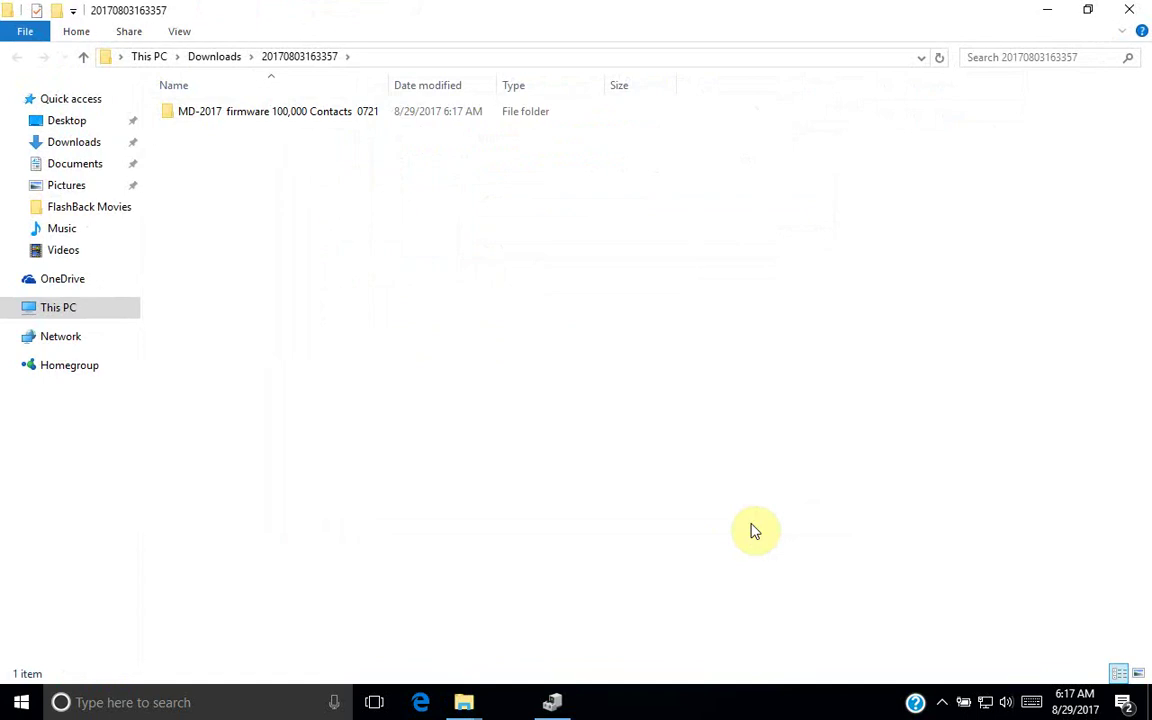
- Open the MD-2017 firmware 100,000 Contacts 0721 folder and extract "CPS 2017 v1.17 2017-07-07.rar" into it with 7-Zip
{"action": "double_click", "coordinate": [285, 113]}
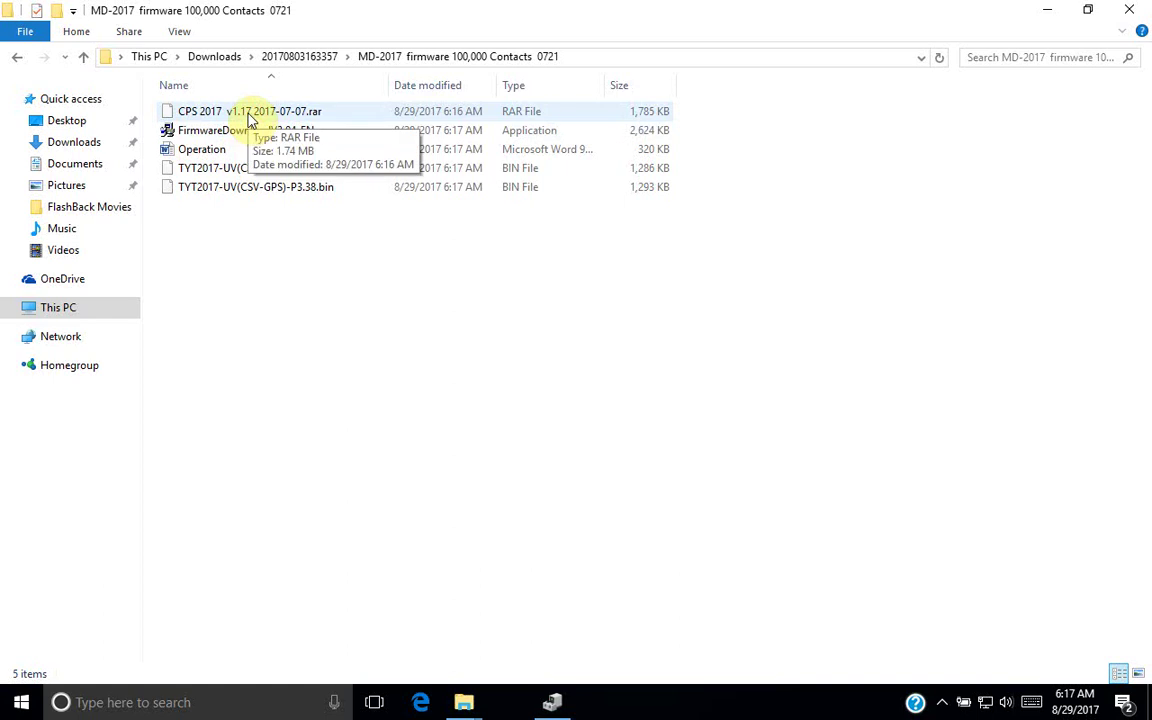
{"action": "left_click", "coordinate": [250, 117]}
{"action": "right_click", "coordinate": [252, 117]}
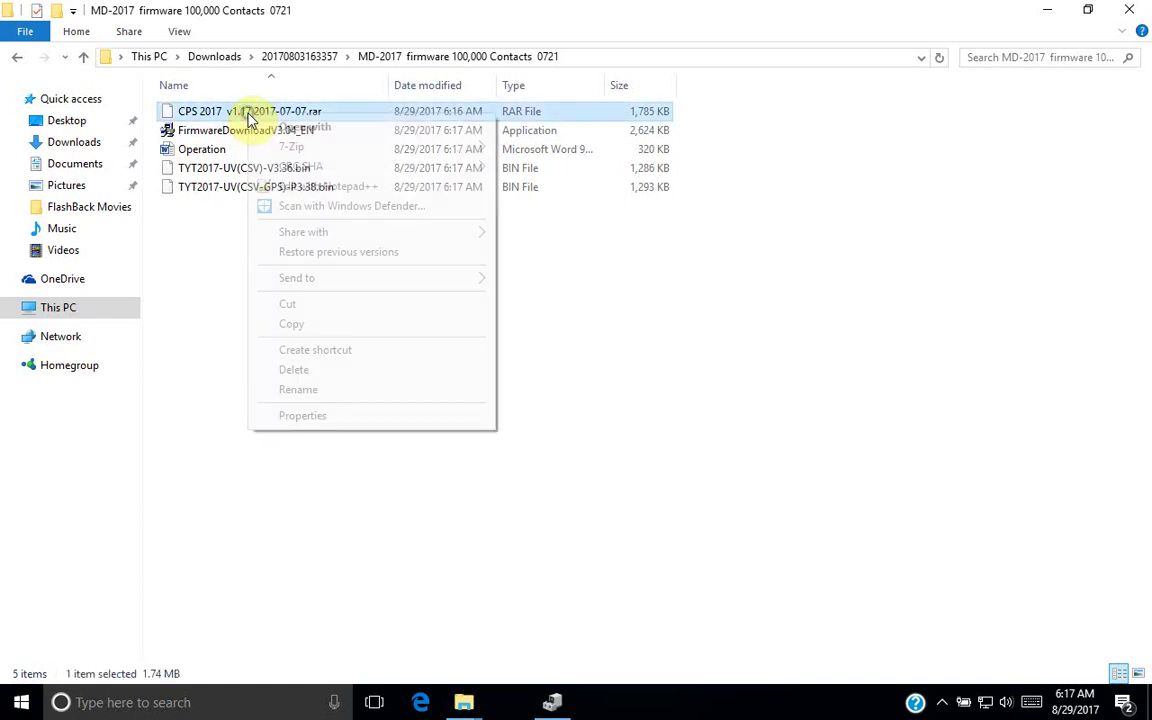
{"action": "mouse_move", "coordinate": [300, 153]}
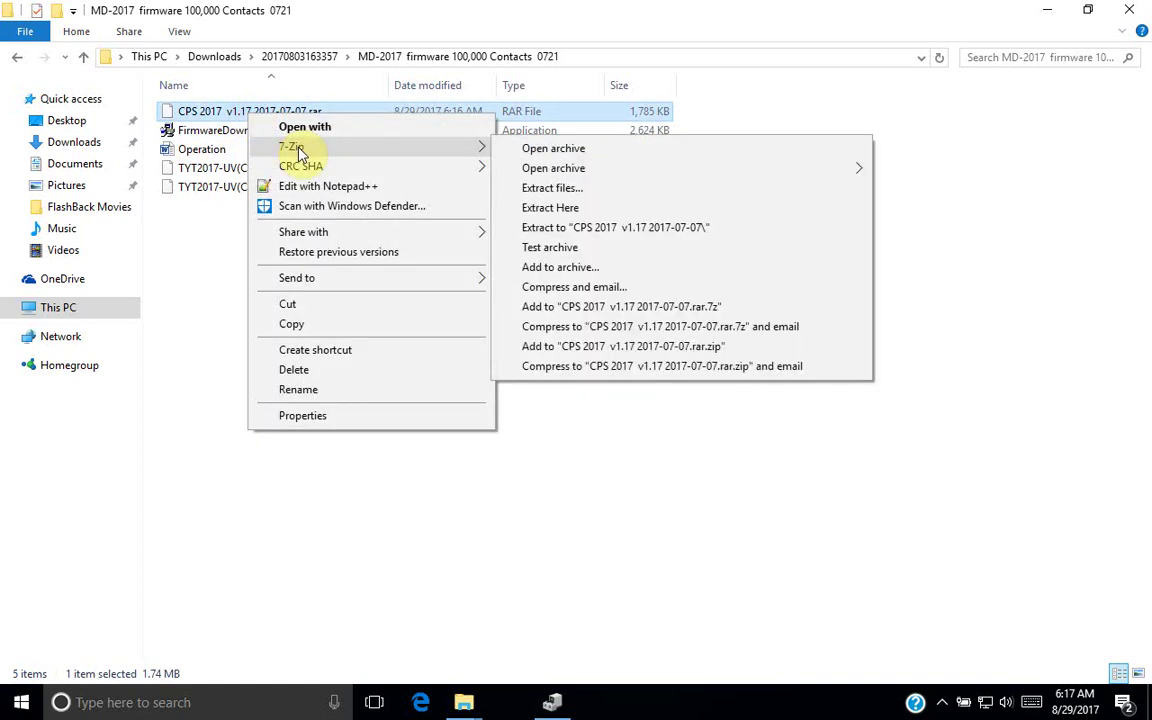
{"action": "left_click", "coordinate": [565, 150]}
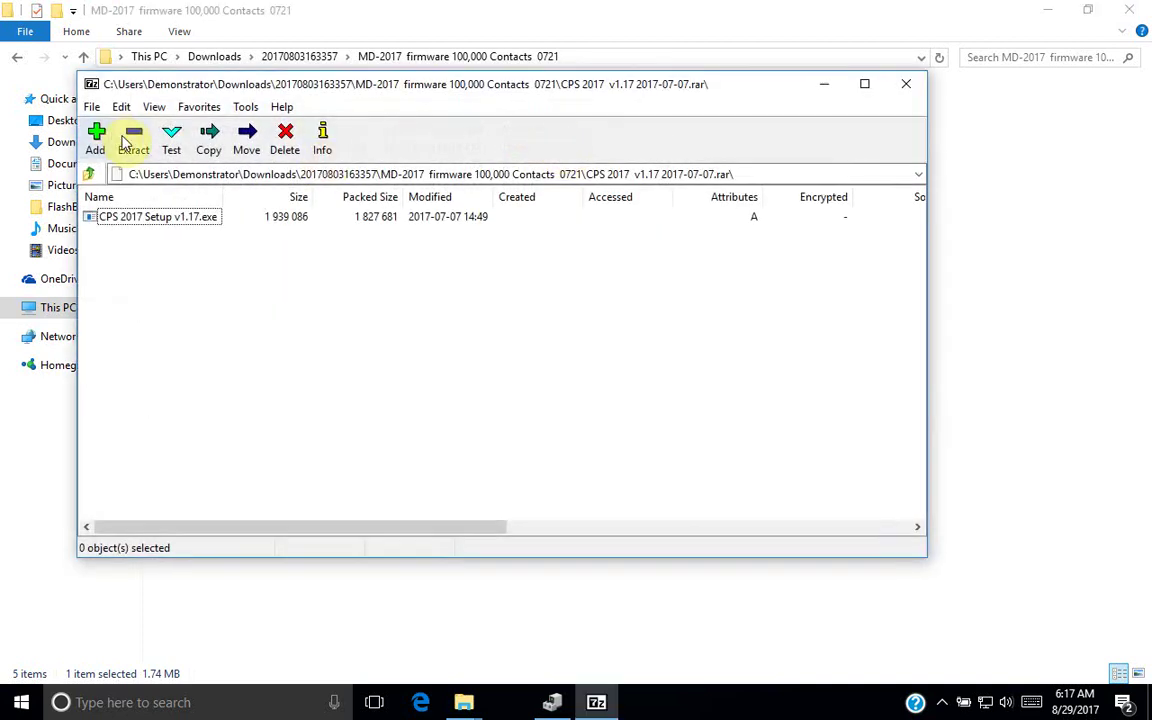
{"action": "left_click", "coordinate": [128, 140]}
{"action": "left_click", "coordinate": [664, 448]}
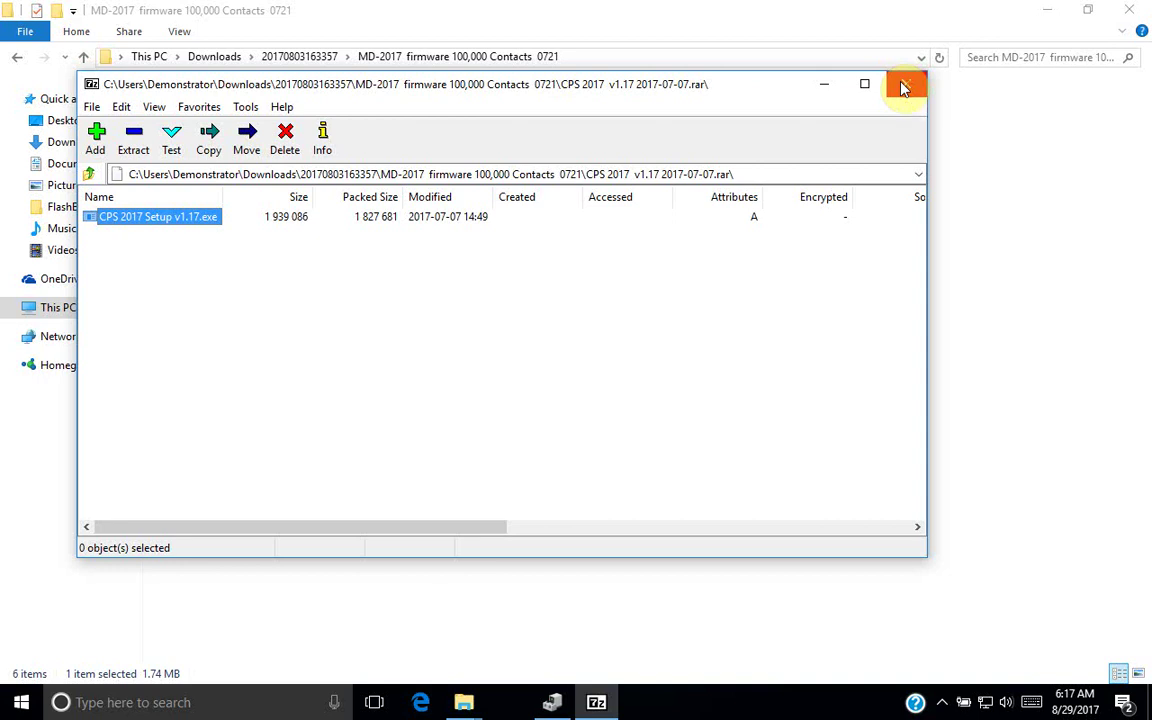
{"action": "left_click", "coordinate": [905, 87]}
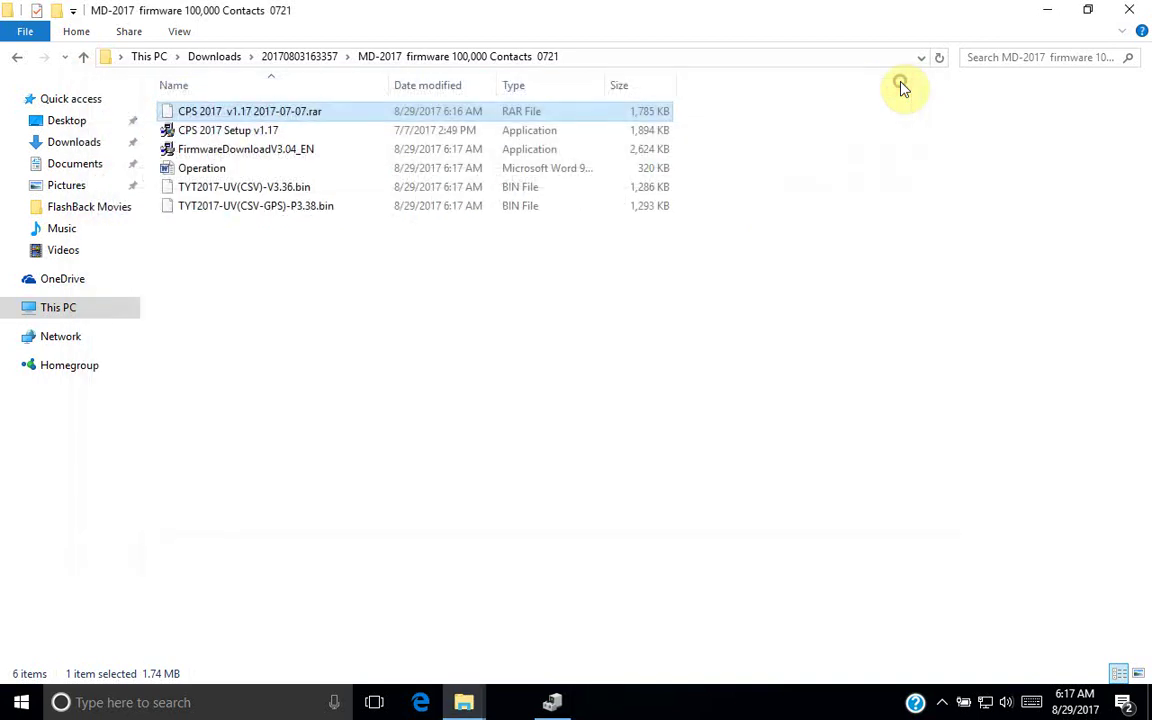
- Run CPS 2017 Setup v1.17 and install it to C:\TYT\CPS 2017 V1.17 with the default program folder
{"action": "left_click", "coordinate": [216, 132]}
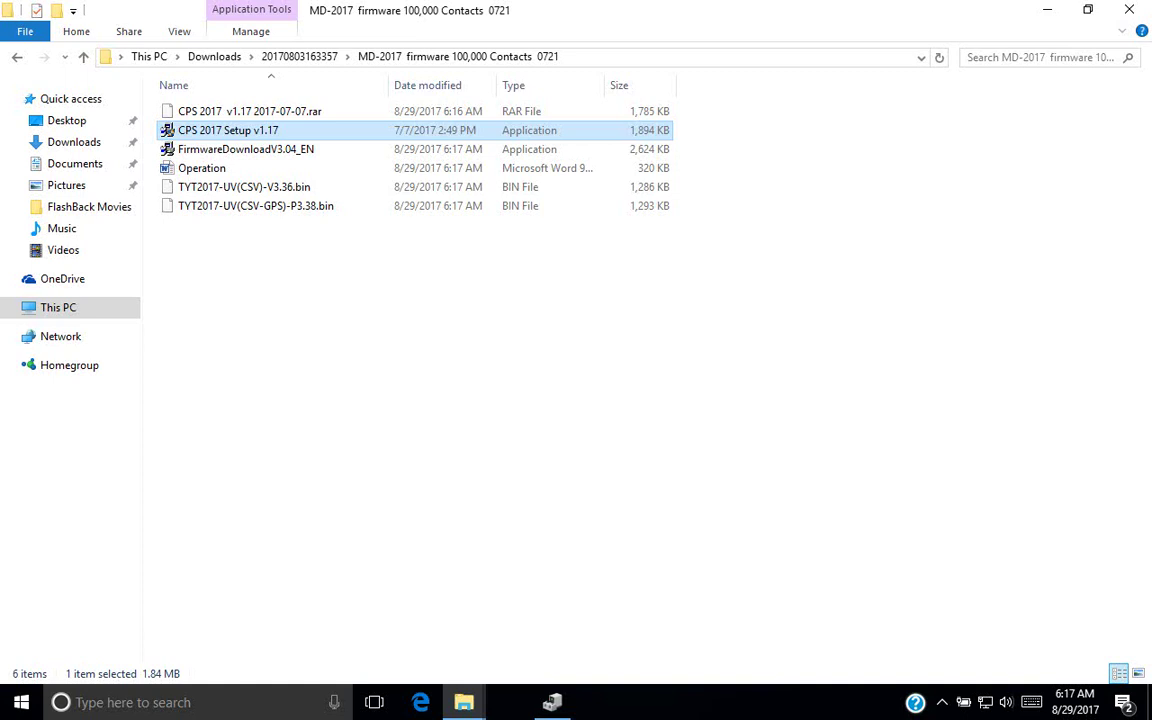
{"action": "key", "text": "Return"}
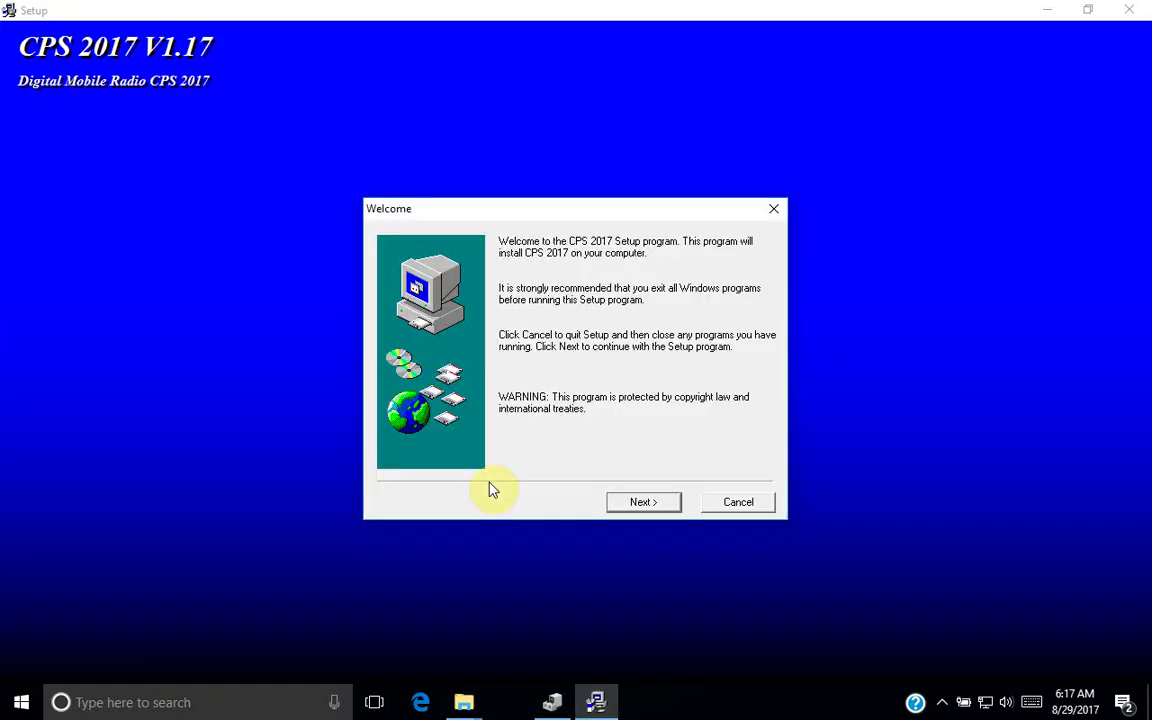
{"action": "left_click", "coordinate": [645, 505]}
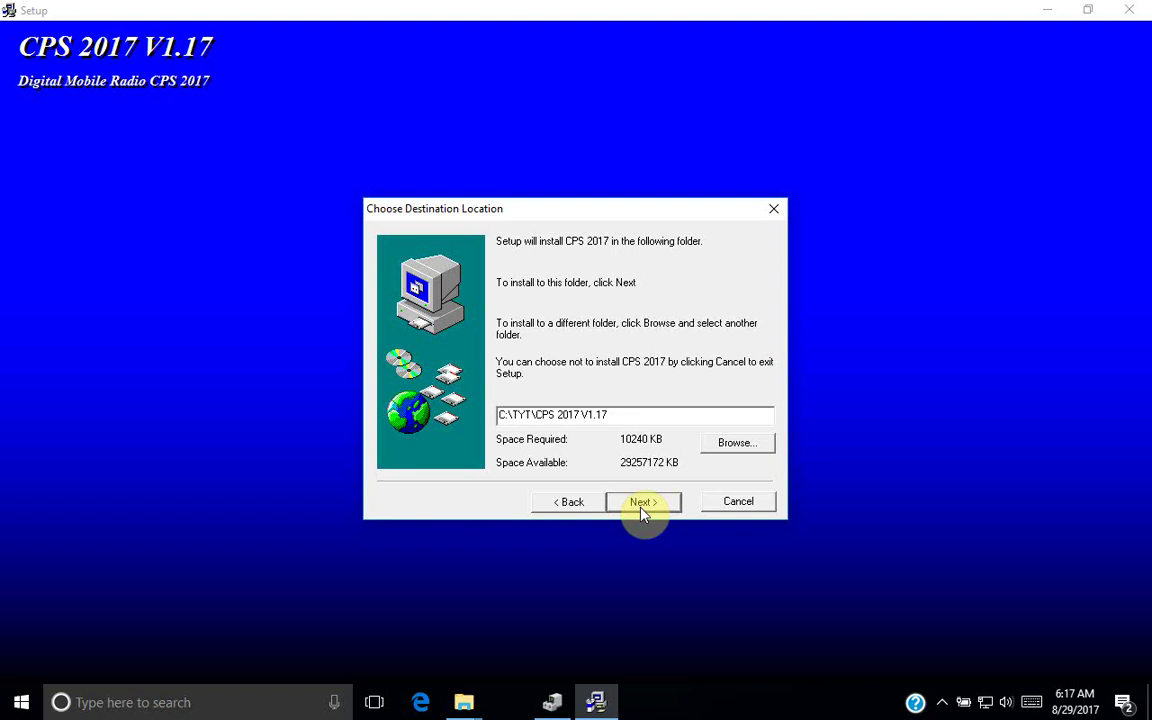
{"action": "left_click", "coordinate": [641, 505]}
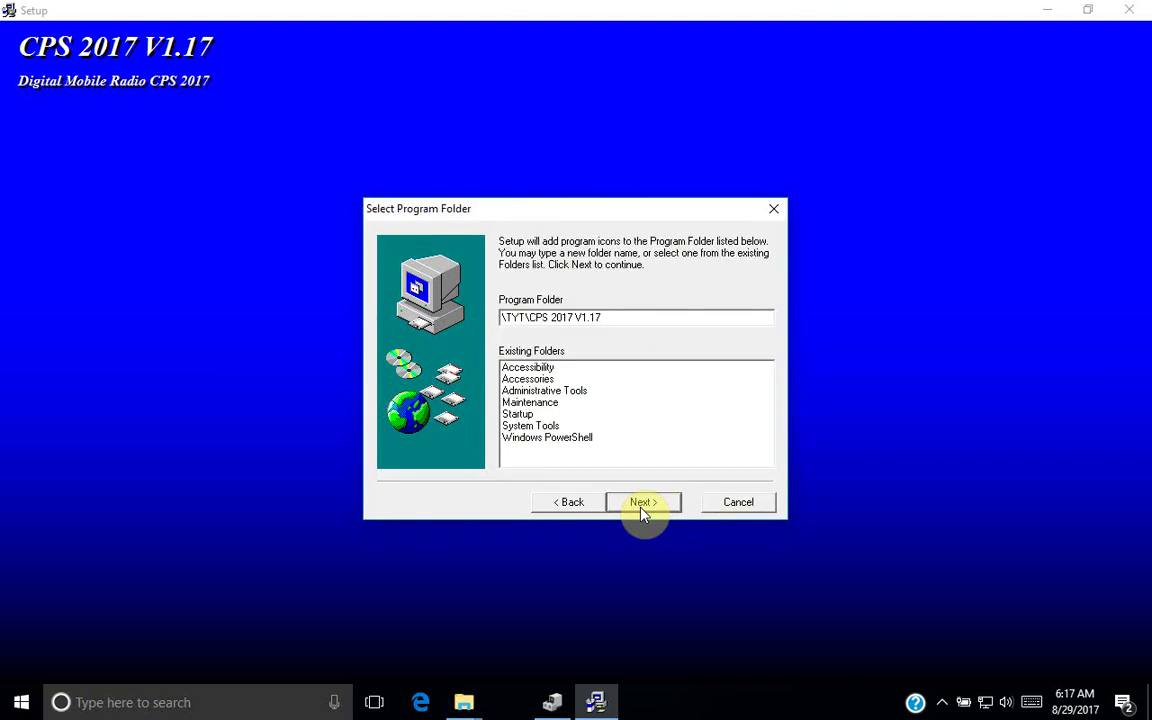
{"action": "left_click", "coordinate": [641, 505]}
{"action": "left_click", "coordinate": [641, 505]}
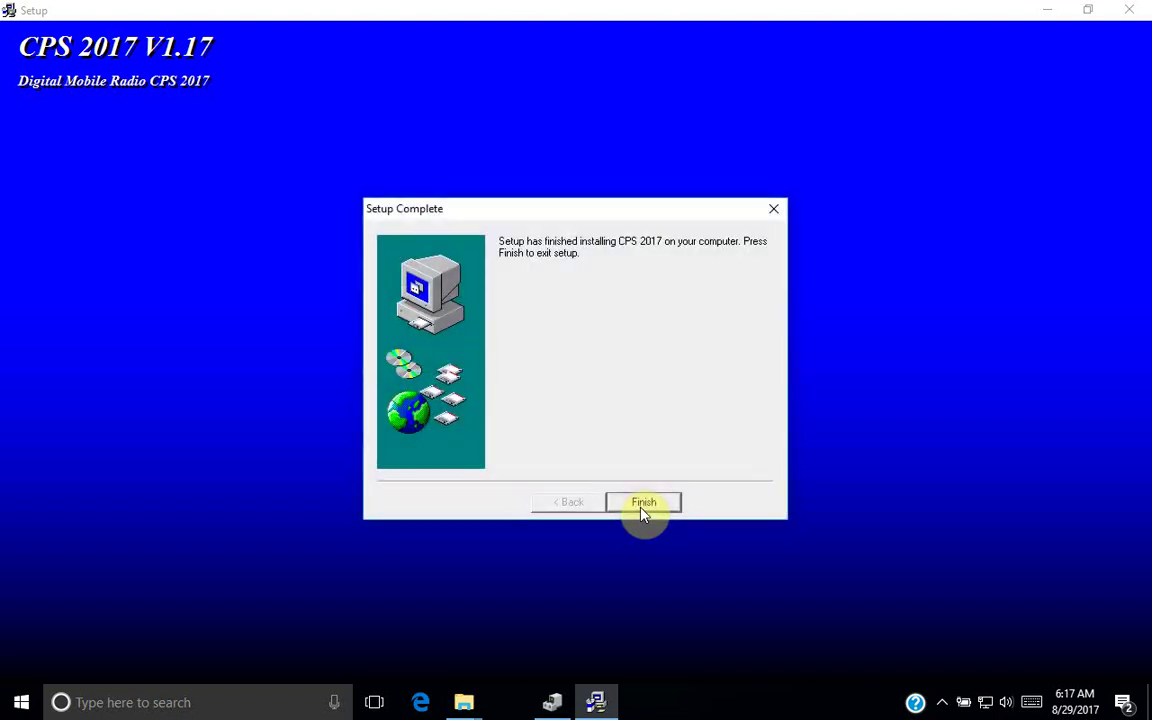
{"action": "left_click", "coordinate": [643, 505]}
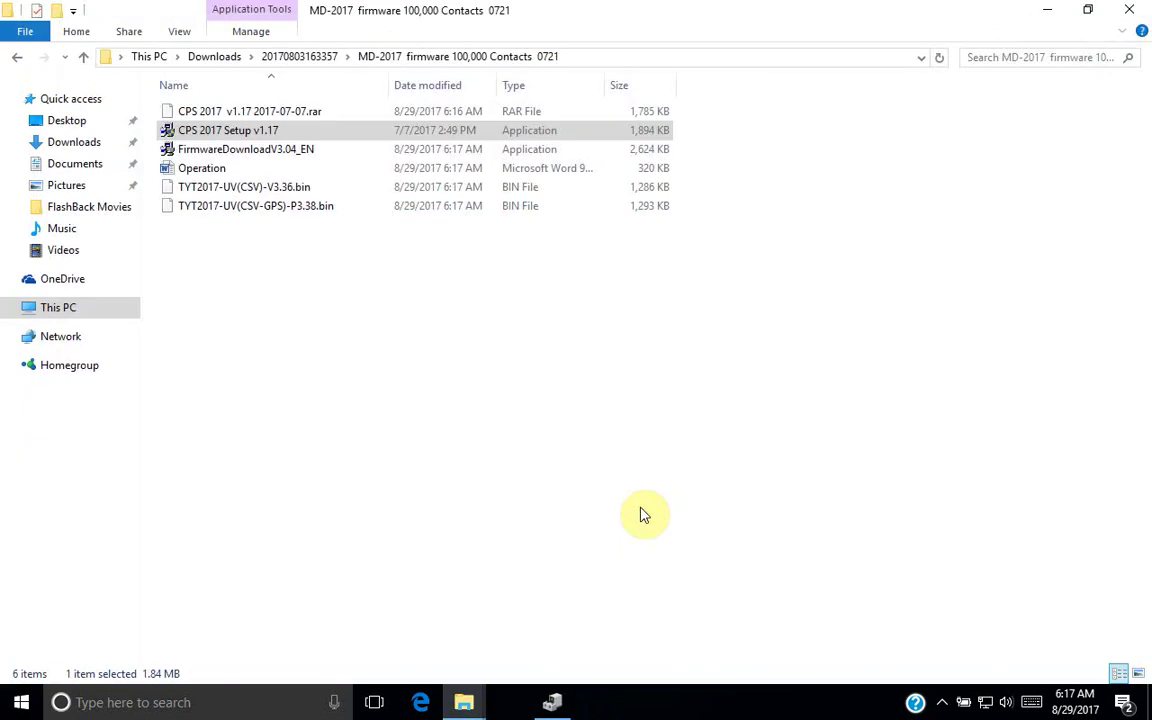
- Minimize the File Explorer windows to reach the CPS 2017 V1.17 desktop shortcut, and close the MD-2017 firmware folder window
{"action": "left_click", "coordinate": [1045, 9]}
{"action": "left_click", "coordinate": [1045, 9]}
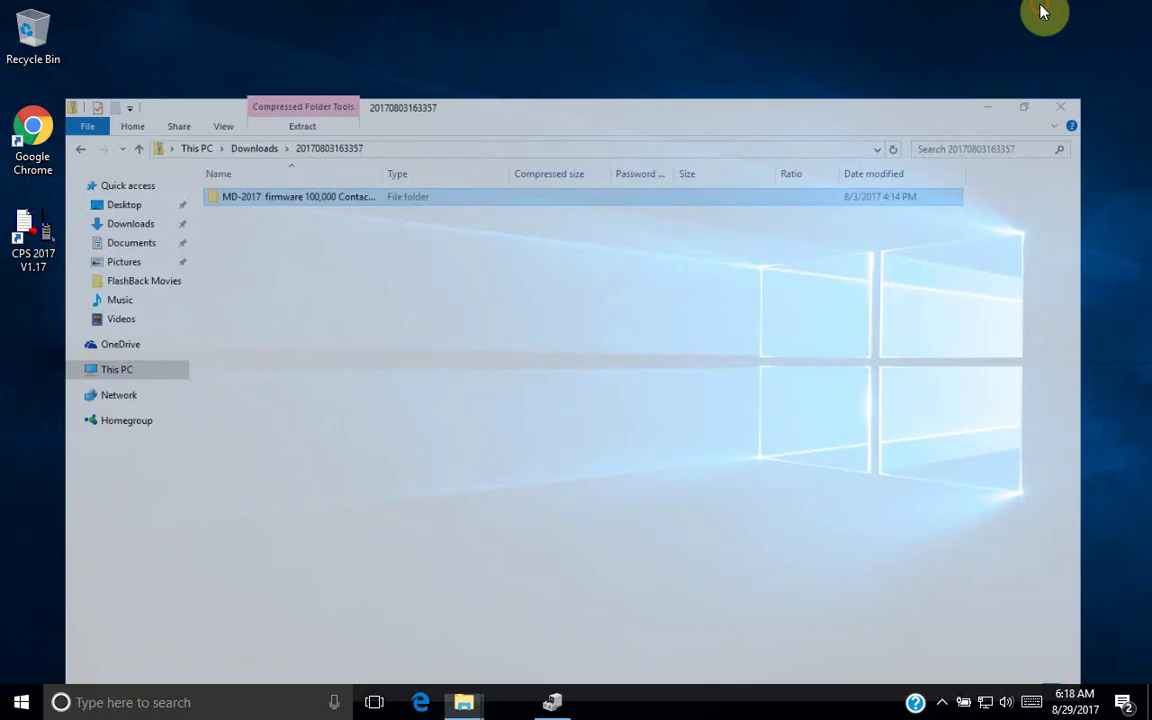
{"action": "left_click", "coordinate": [35, 247]}
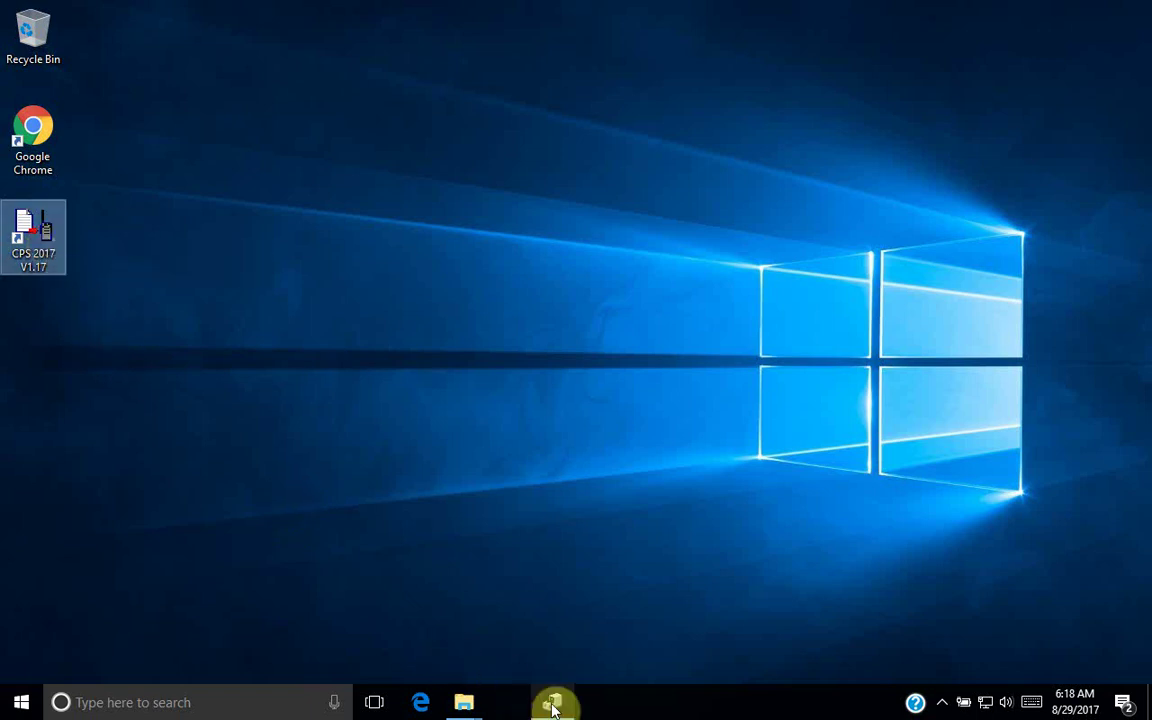
{"action": "left_click", "coordinate": [466, 704]}
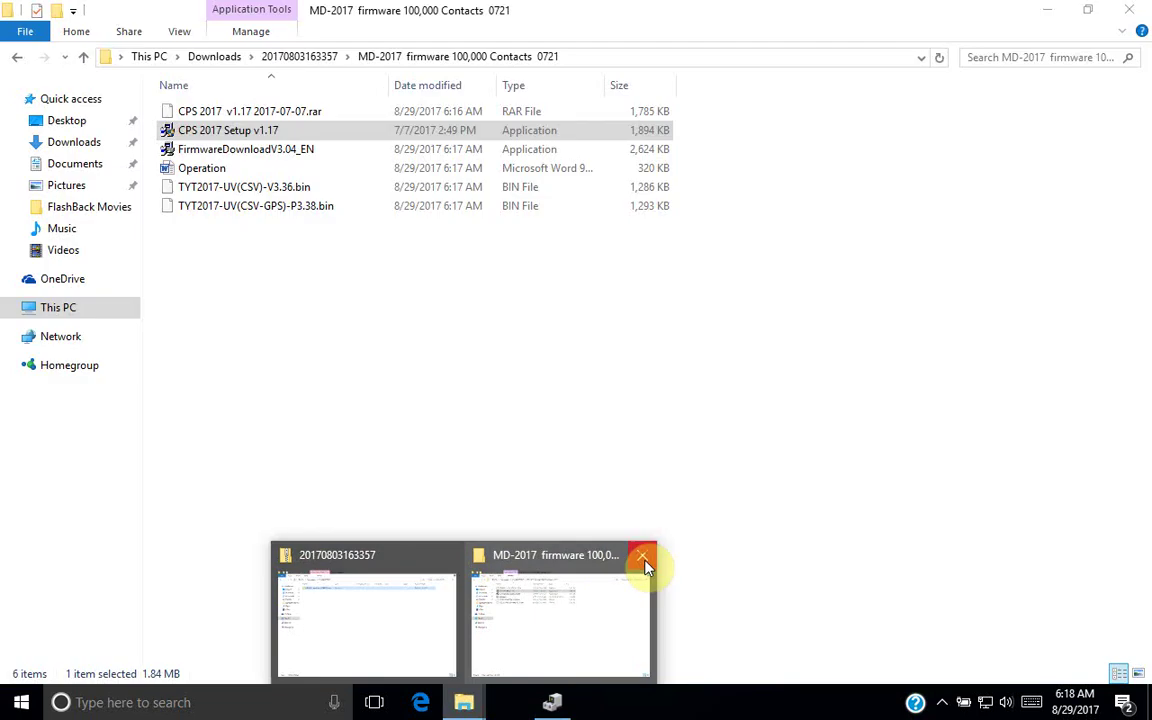
{"action": "left_click", "coordinate": [642, 555]}
{"action": "mouse_move", "coordinate": [462, 572]}
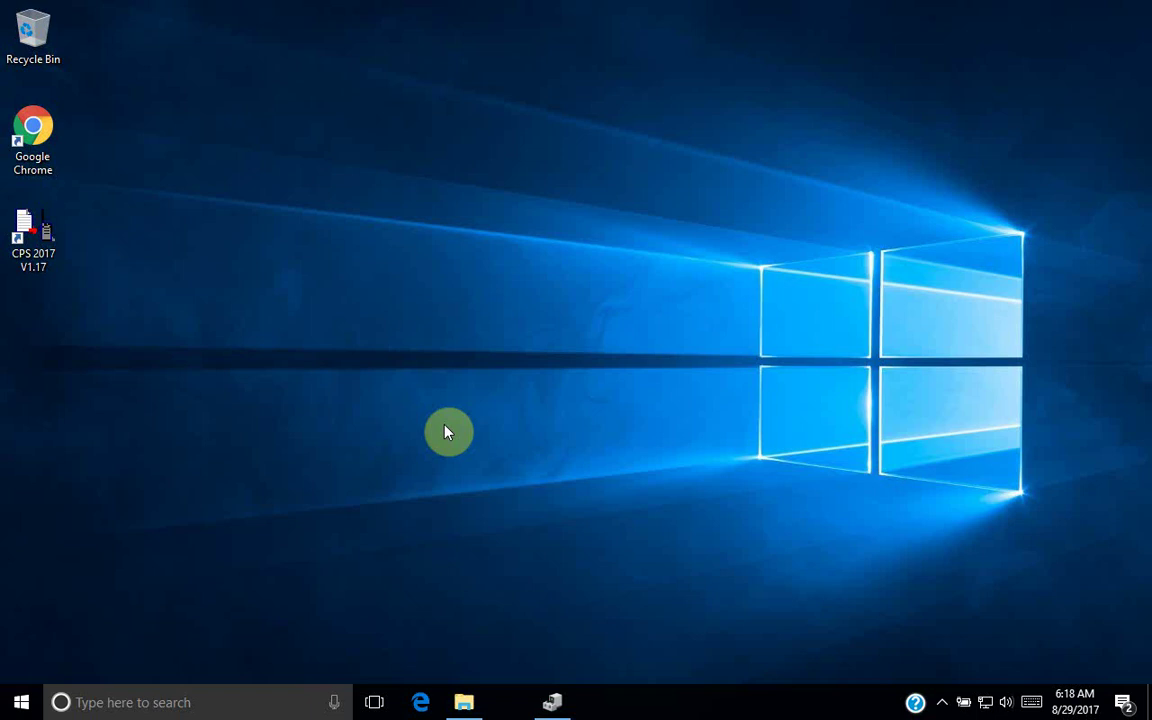
- Examine the Other devices and Universal Serial Bus controllers entries in Device Manager, and return to the File Explorer window
{"action": "left_click", "coordinate": [553, 702]}
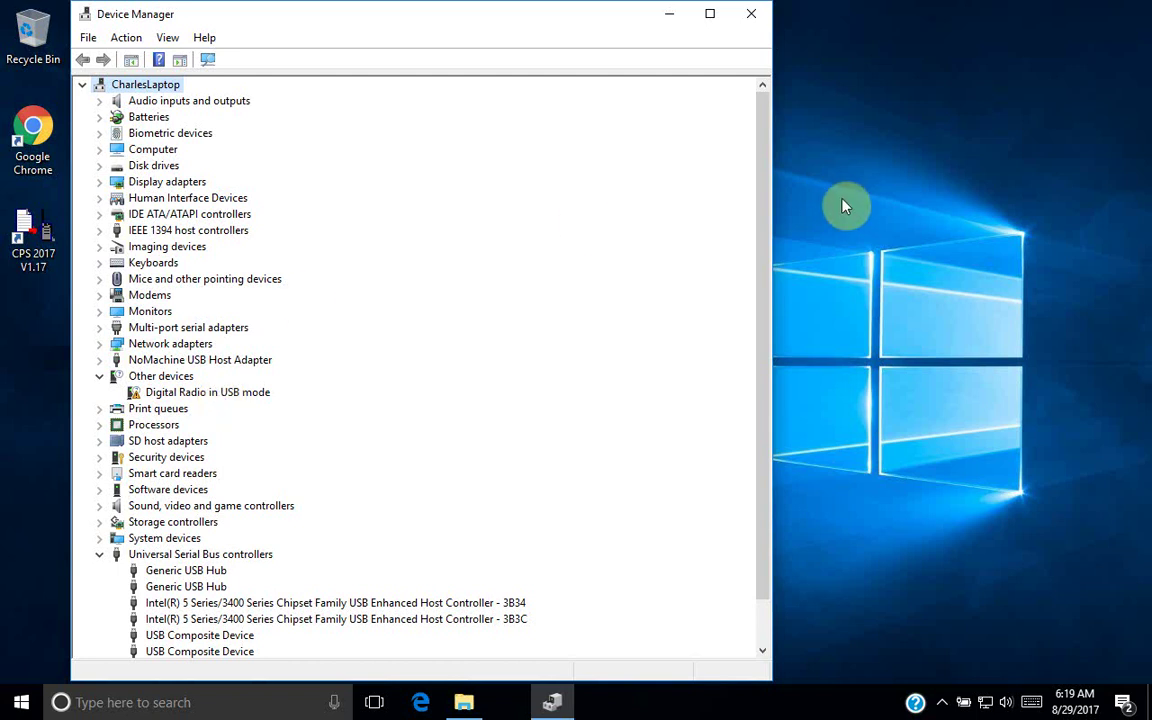
{"action": "left_click_drag", "start_coordinate": [761, 301], "coordinate": [763, 380]}
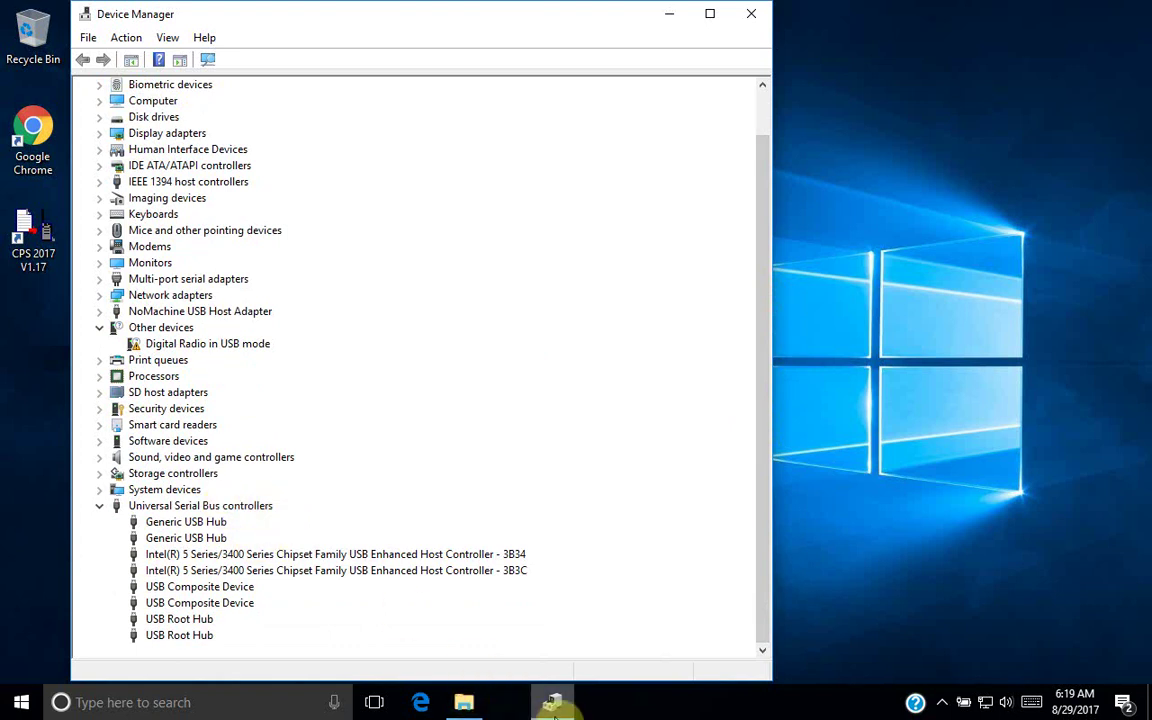
{"action": "mouse_move", "coordinate": [554, 707]}
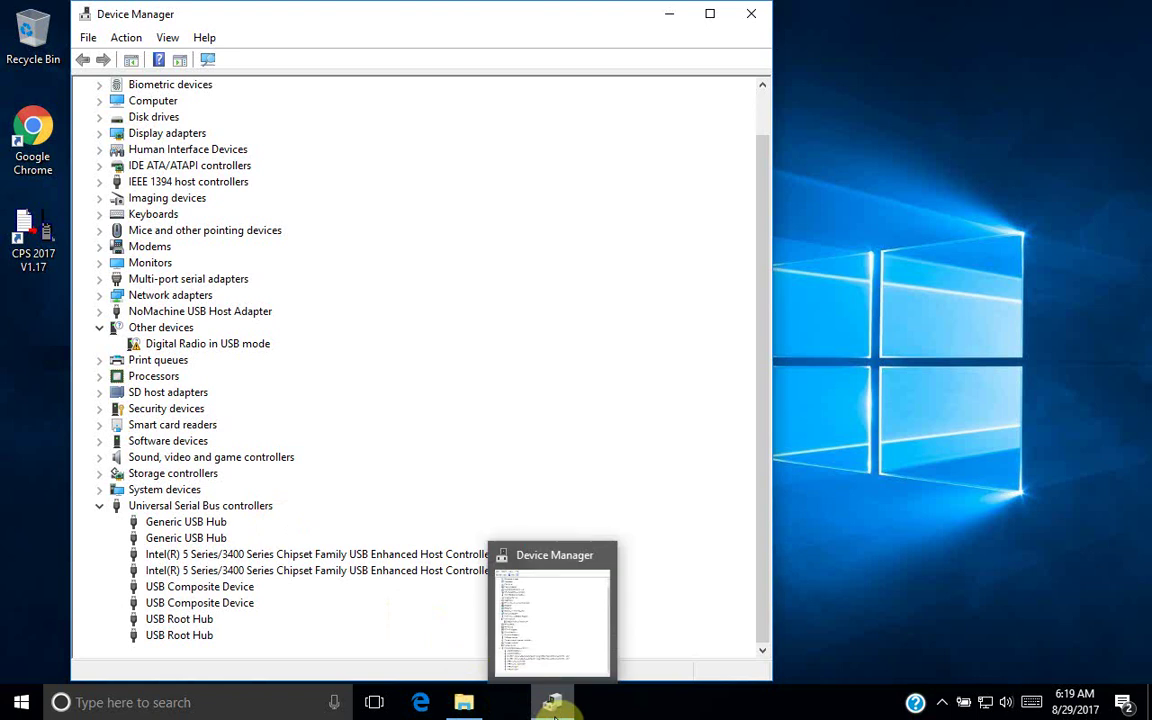
{"action": "left_click", "coordinate": [468, 704]}
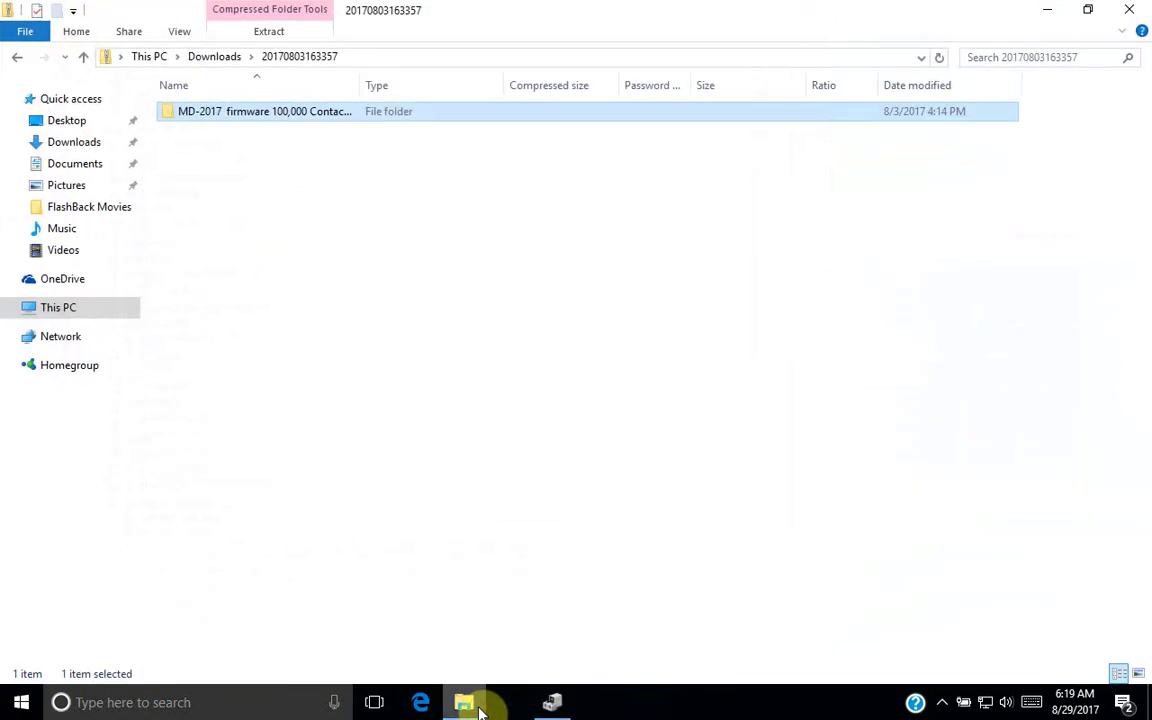
- Extract the USB Driver folder from 20170103100107.rar into the Downloads folder with 7-Zip, and close the archive
{"action": "left_click", "coordinate": [210, 57]}
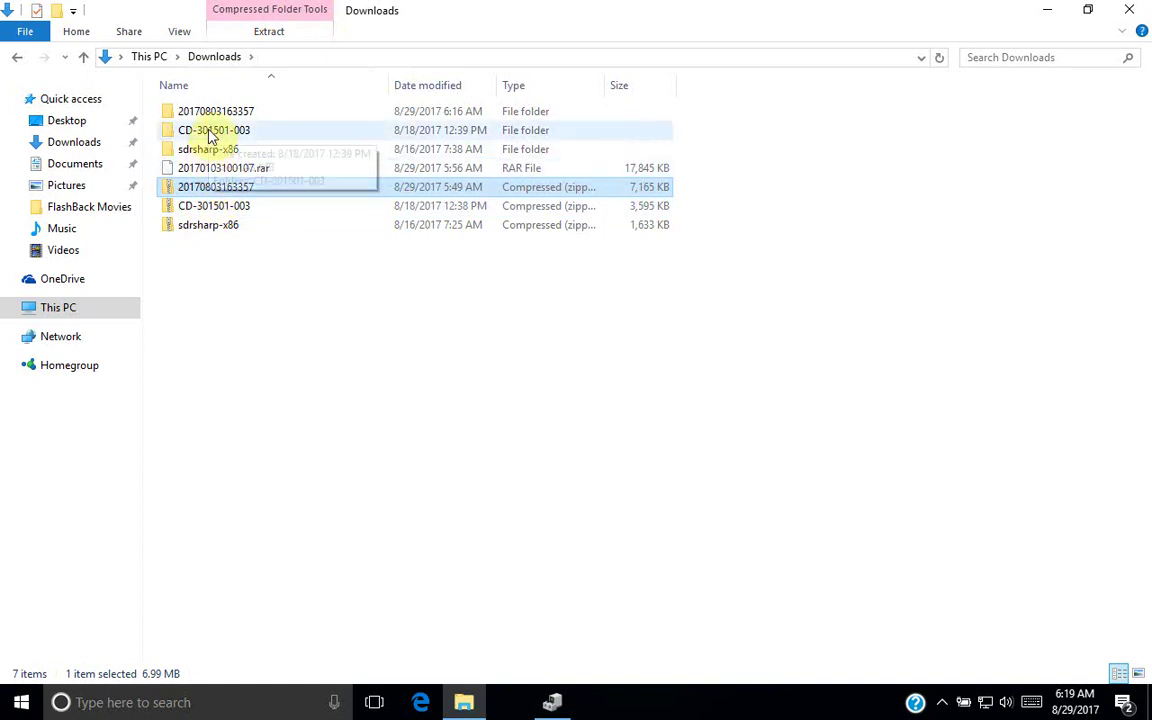
{"action": "left_click", "coordinate": [232, 172]}
{"action": "right_click", "coordinate": [233, 171]}
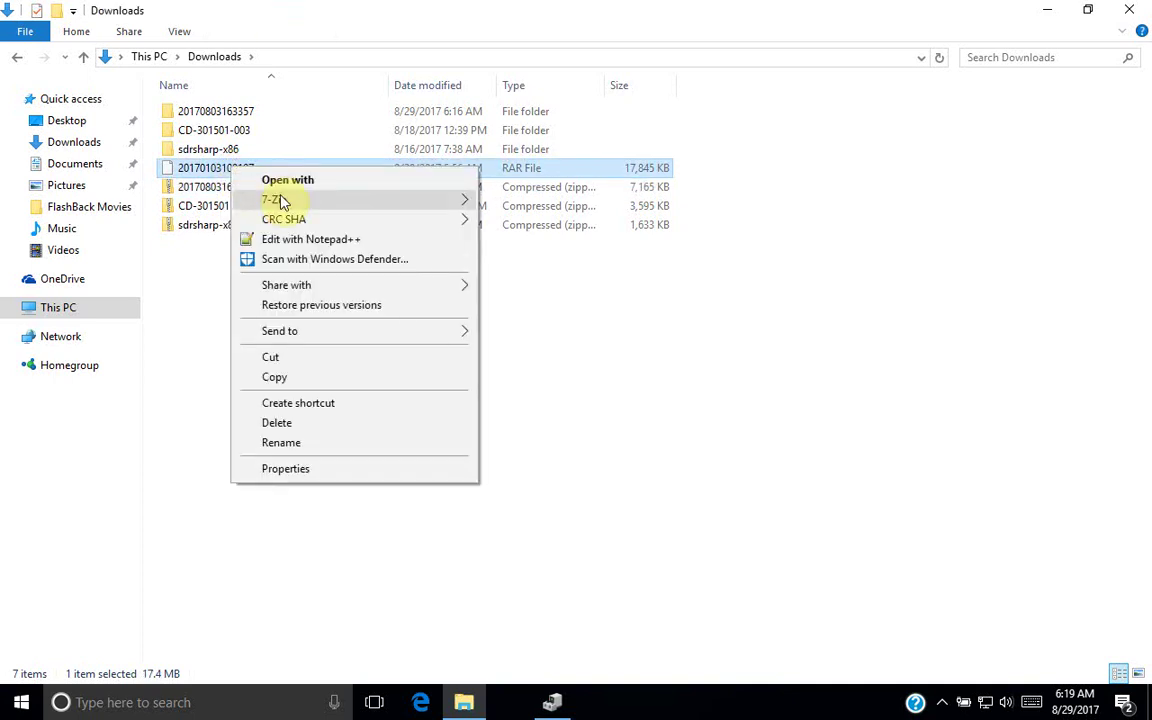
{"action": "mouse_move", "coordinate": [473, 198]}
{"action": "left_click", "coordinate": [553, 200]}
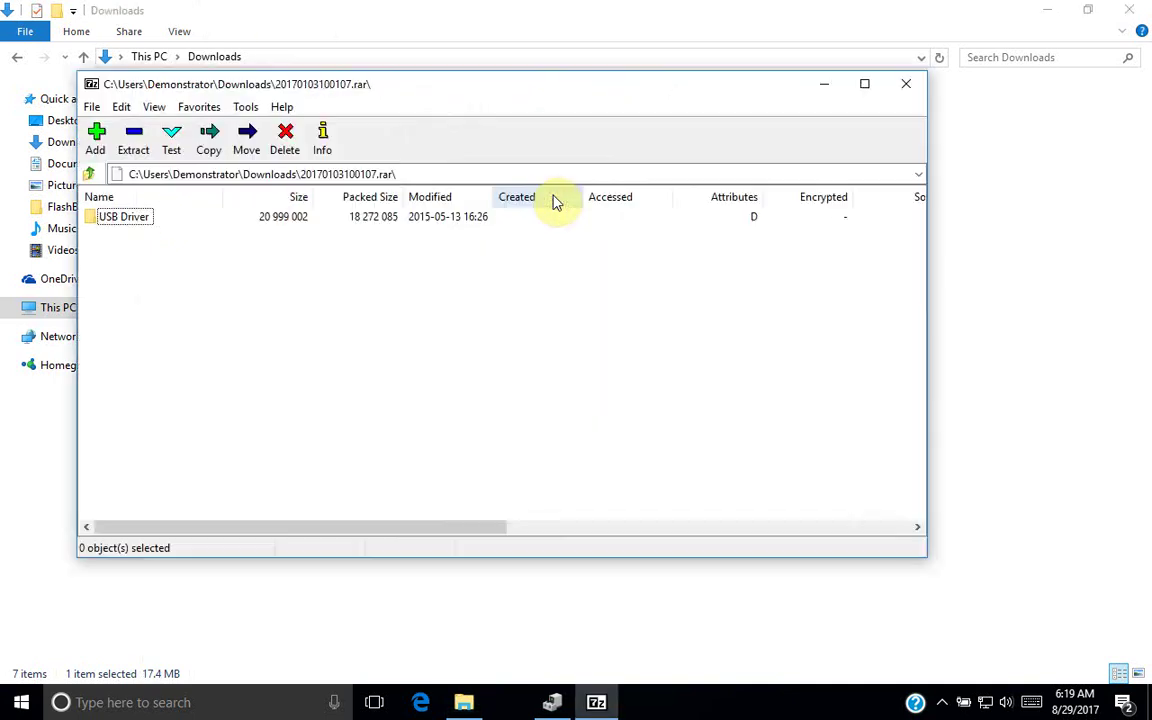
{"action": "left_click", "coordinate": [130, 218]}
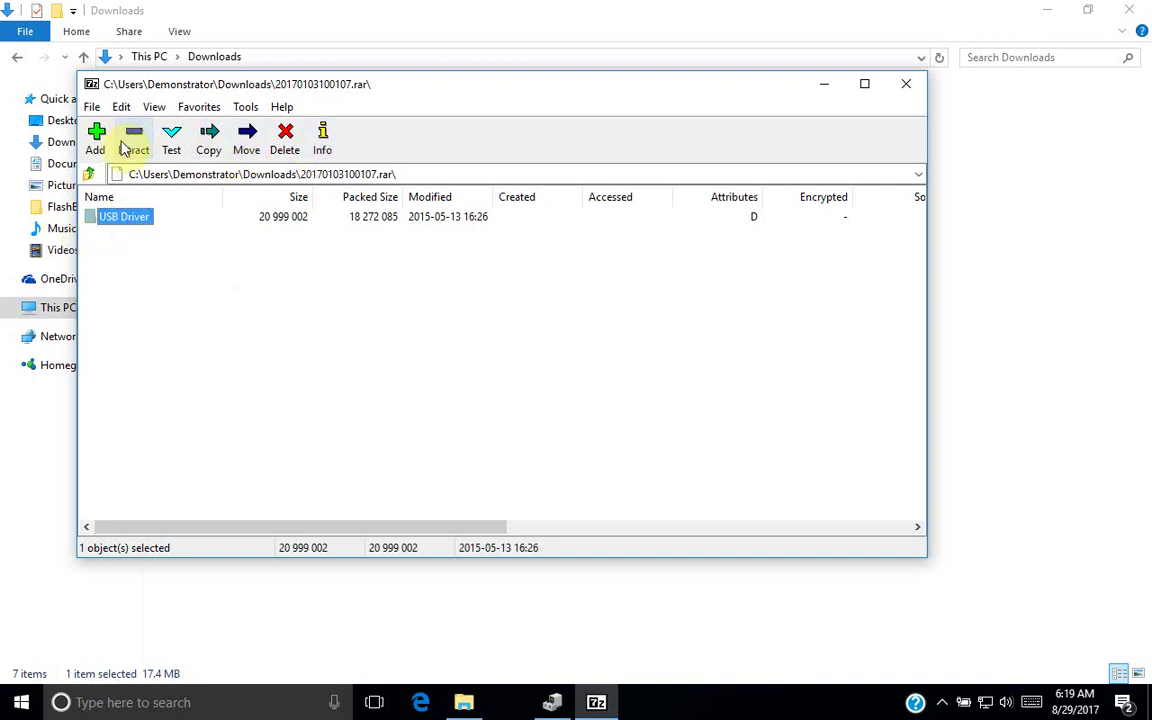
{"action": "left_click", "coordinate": [137, 148]}
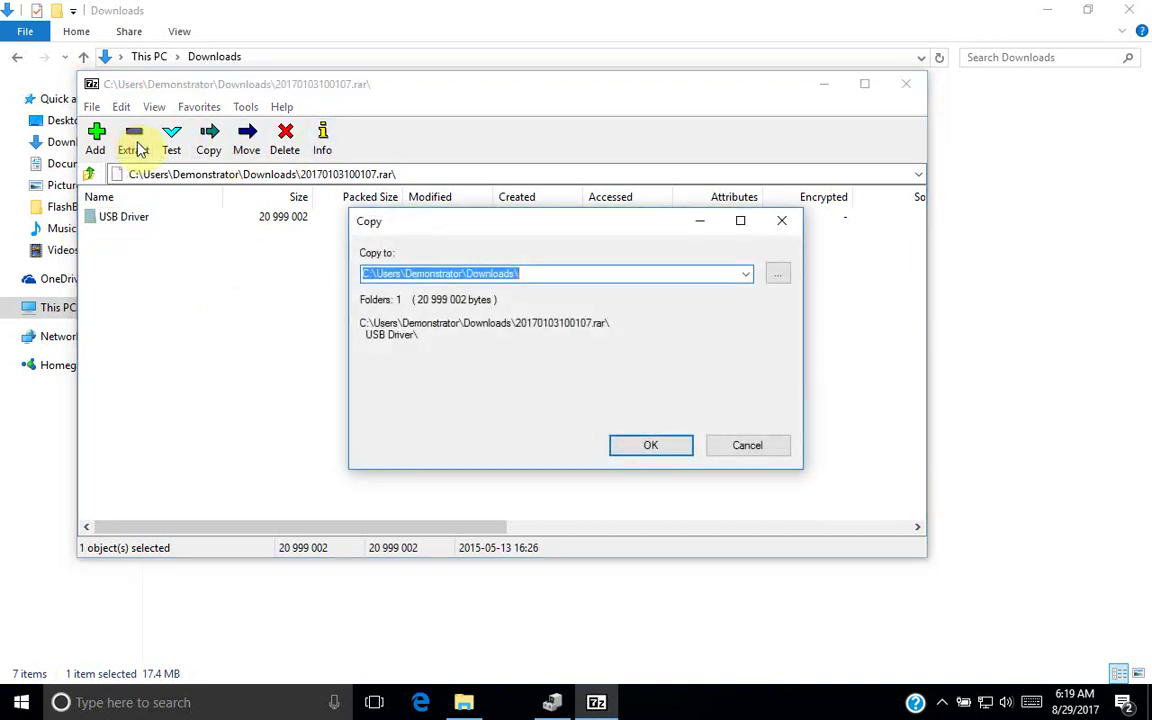
{"action": "left_click", "coordinate": [668, 452]}
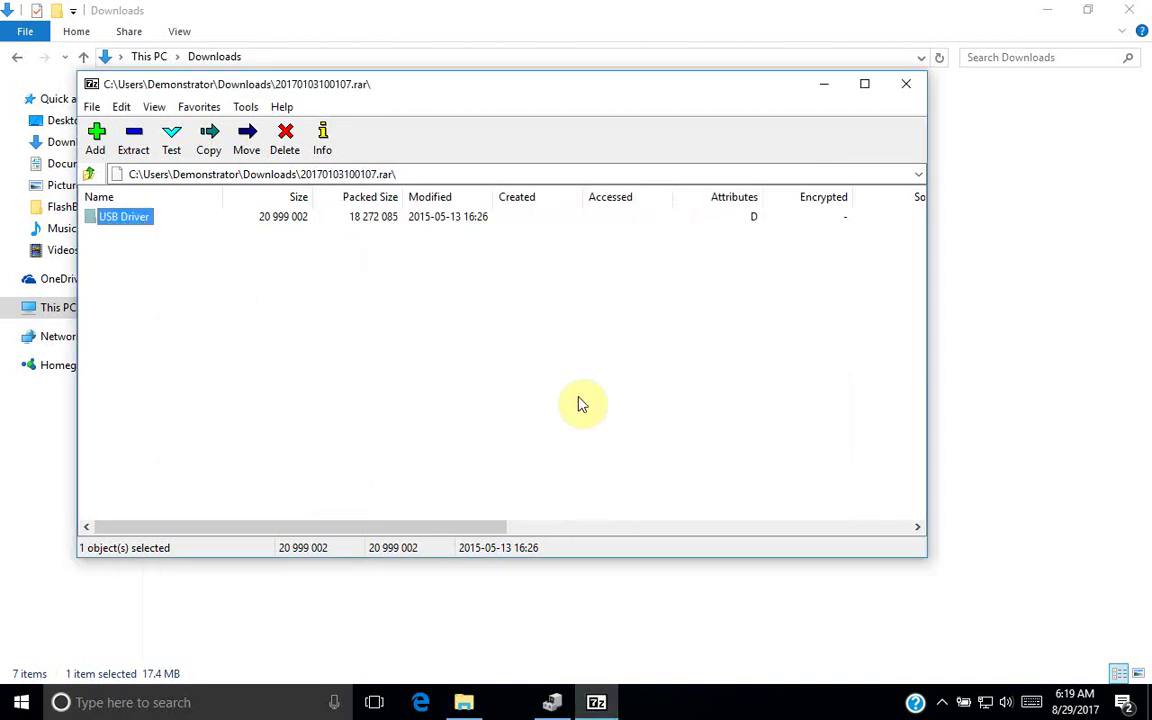
{"action": "left_click", "coordinate": [903, 86]}
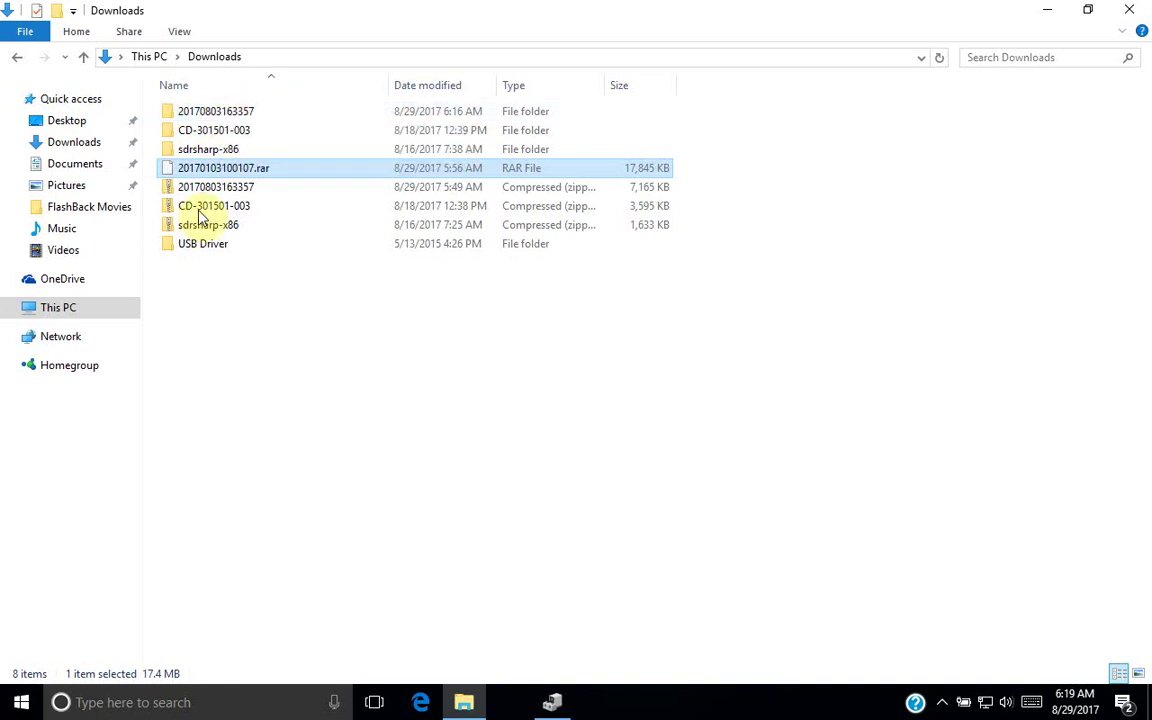
- Open the extracted USB Driver folder and extract "USB Driver for DMR radio.rar" into it with 7-Zip
{"action": "double_click", "coordinate": [200, 245]}
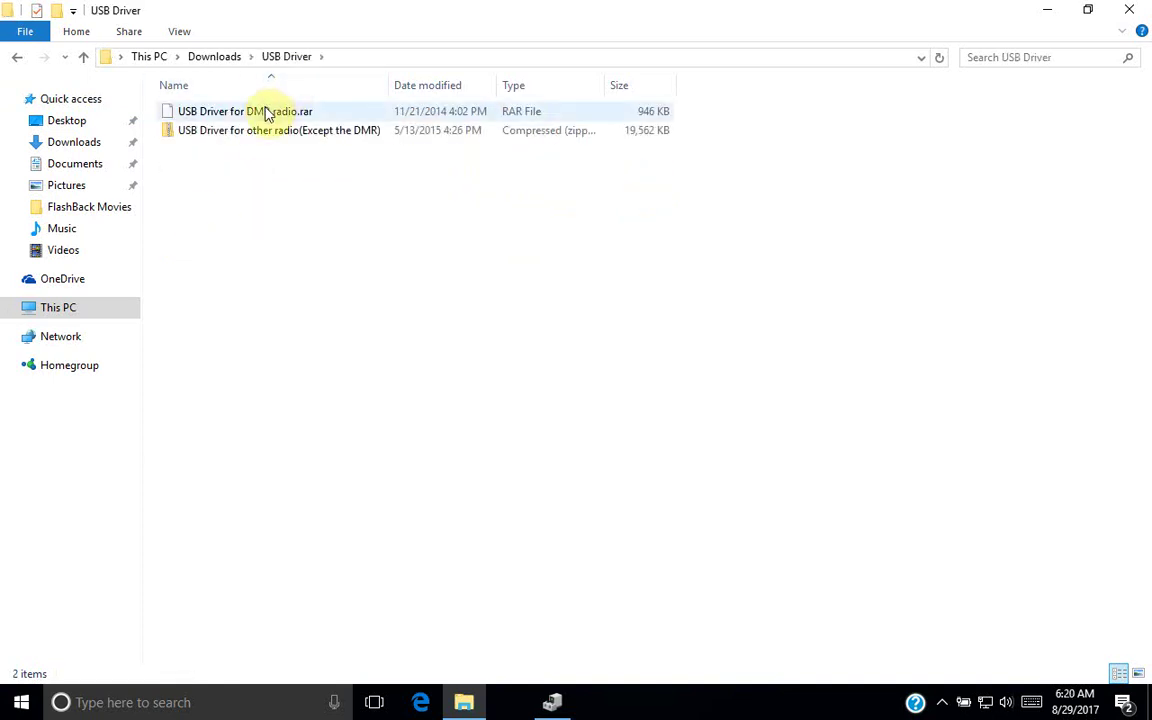
{"action": "right_click", "coordinate": [297, 111]}
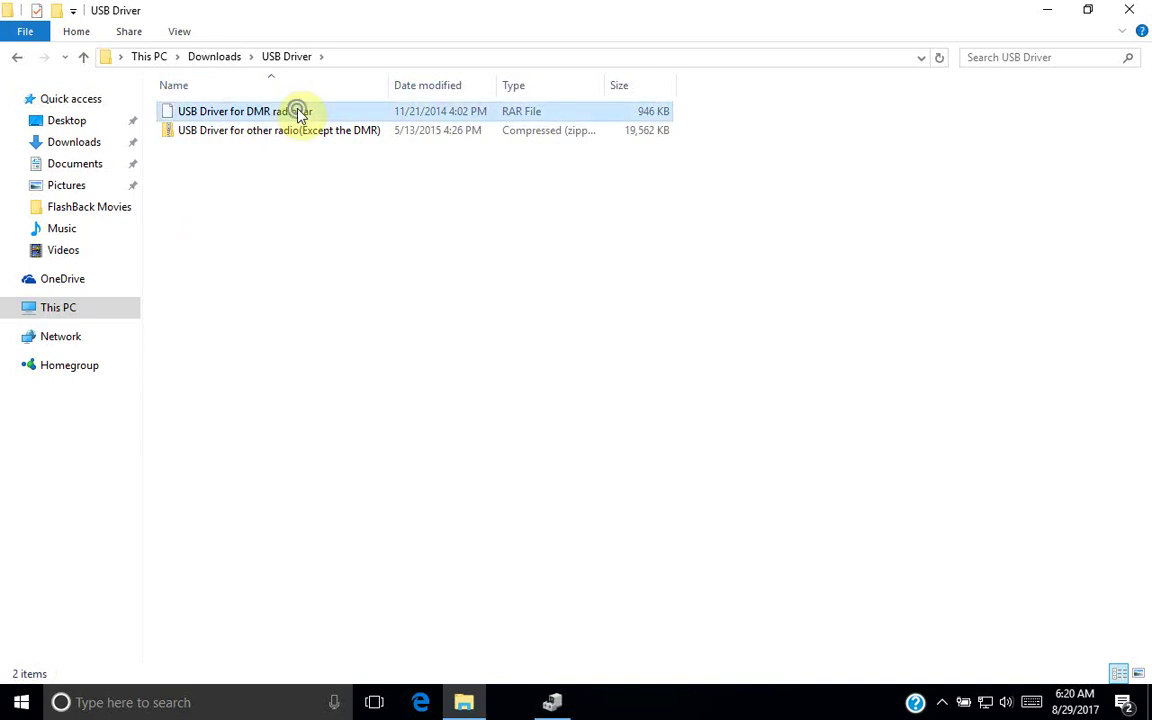
{"action": "mouse_move", "coordinate": [361, 142]}
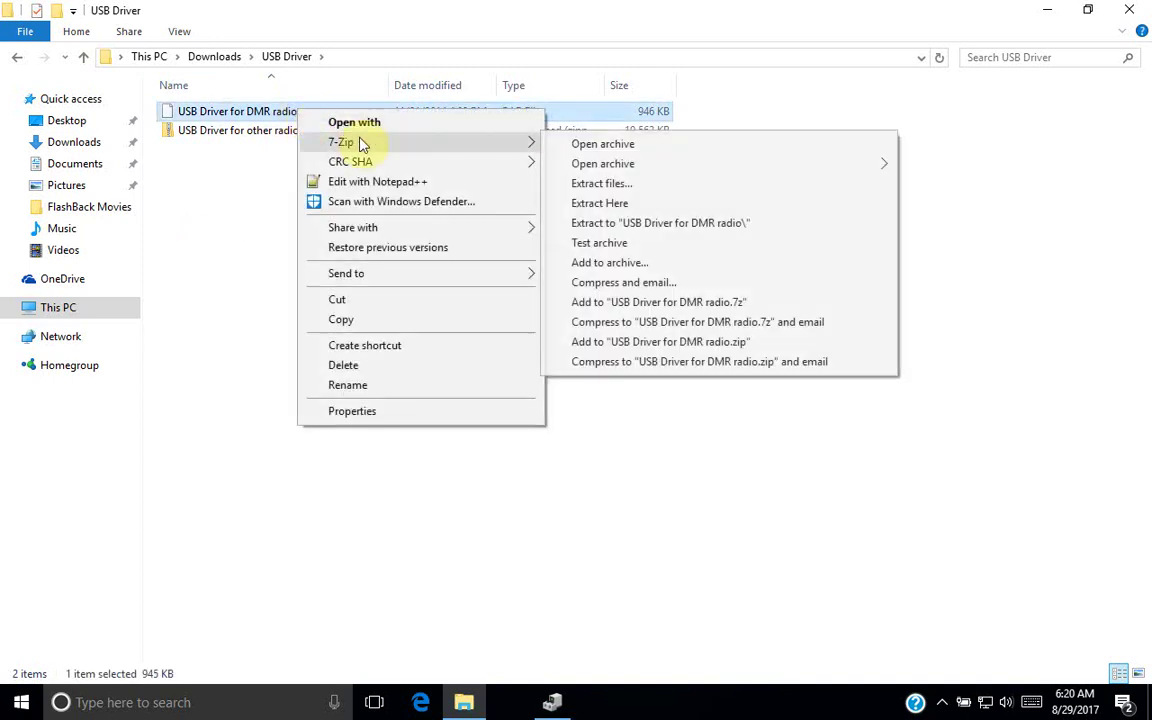
{"action": "left_click", "coordinate": [583, 145]}
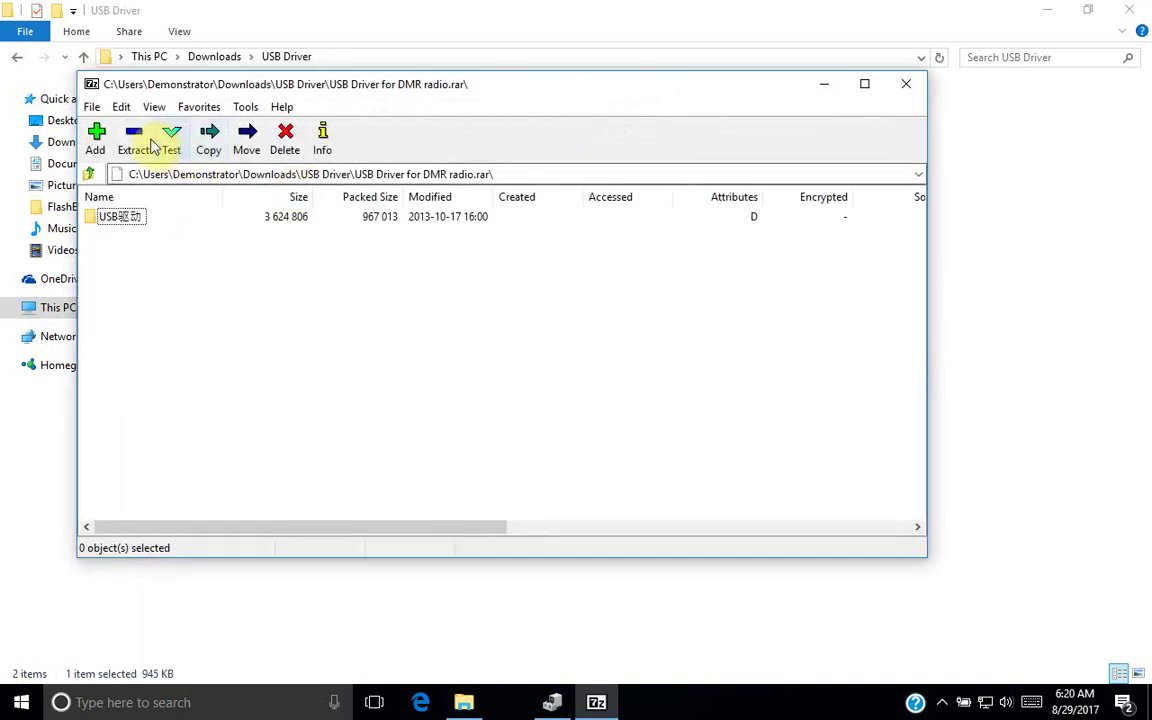
{"action": "left_click", "coordinate": [208, 140]}
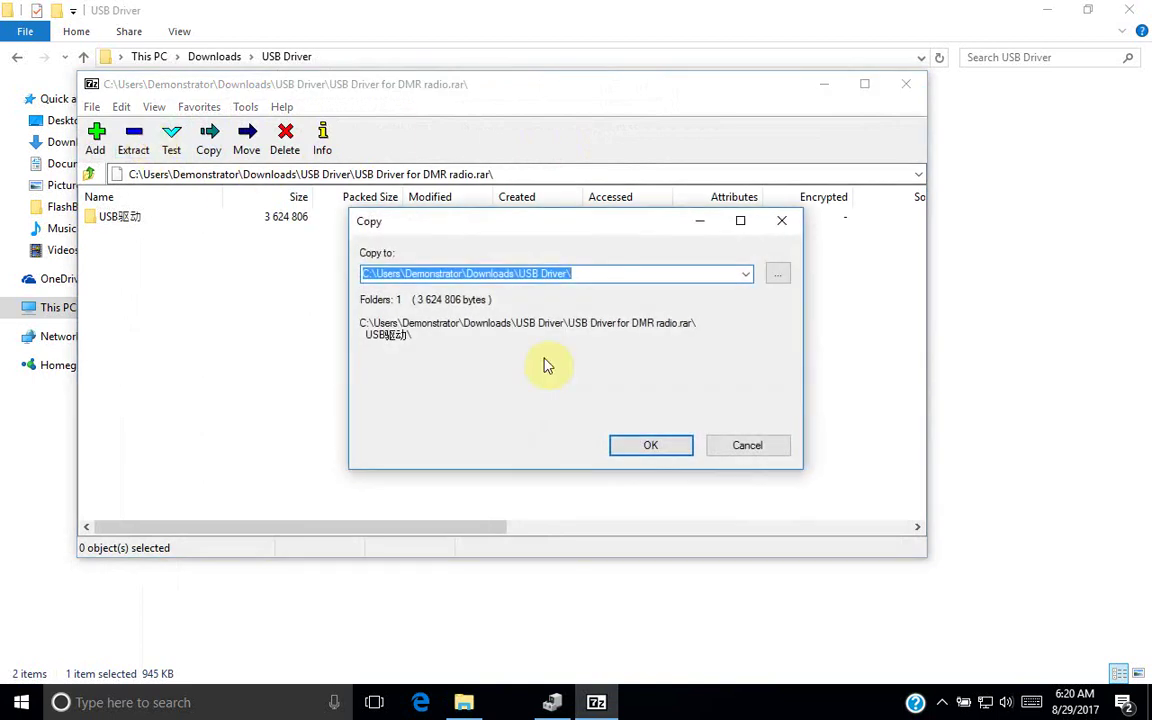
{"action": "left_click", "coordinate": [668, 447]}
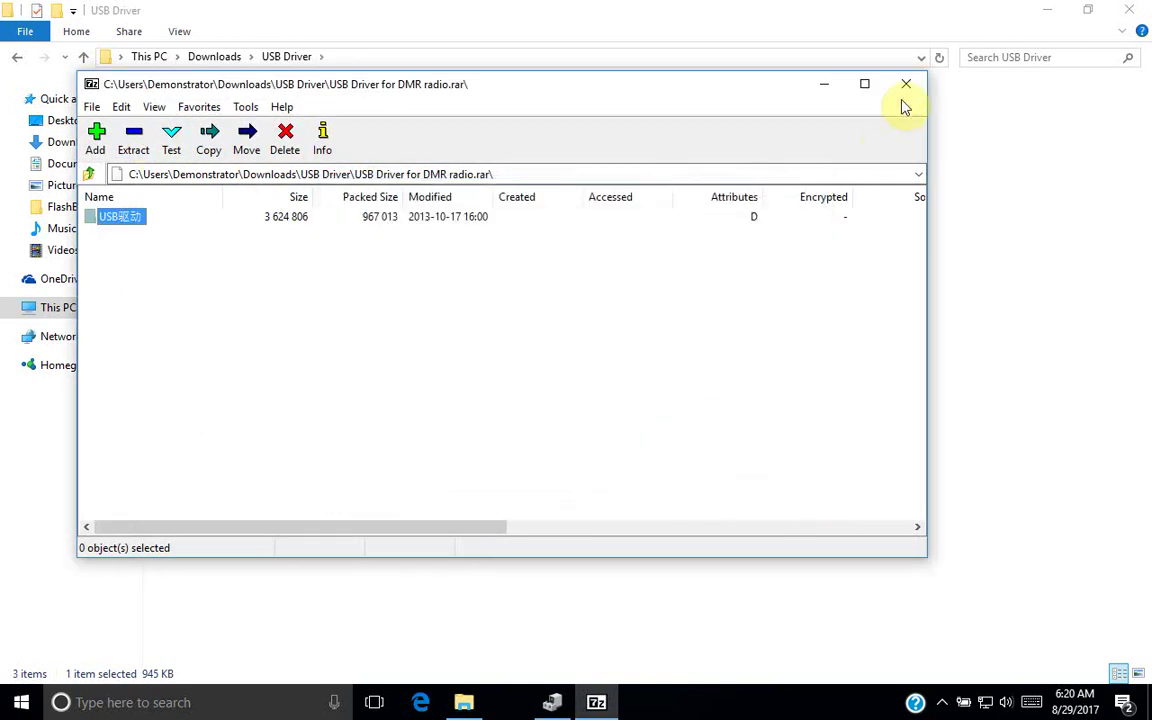
{"action": "left_click", "coordinate": [905, 86]}
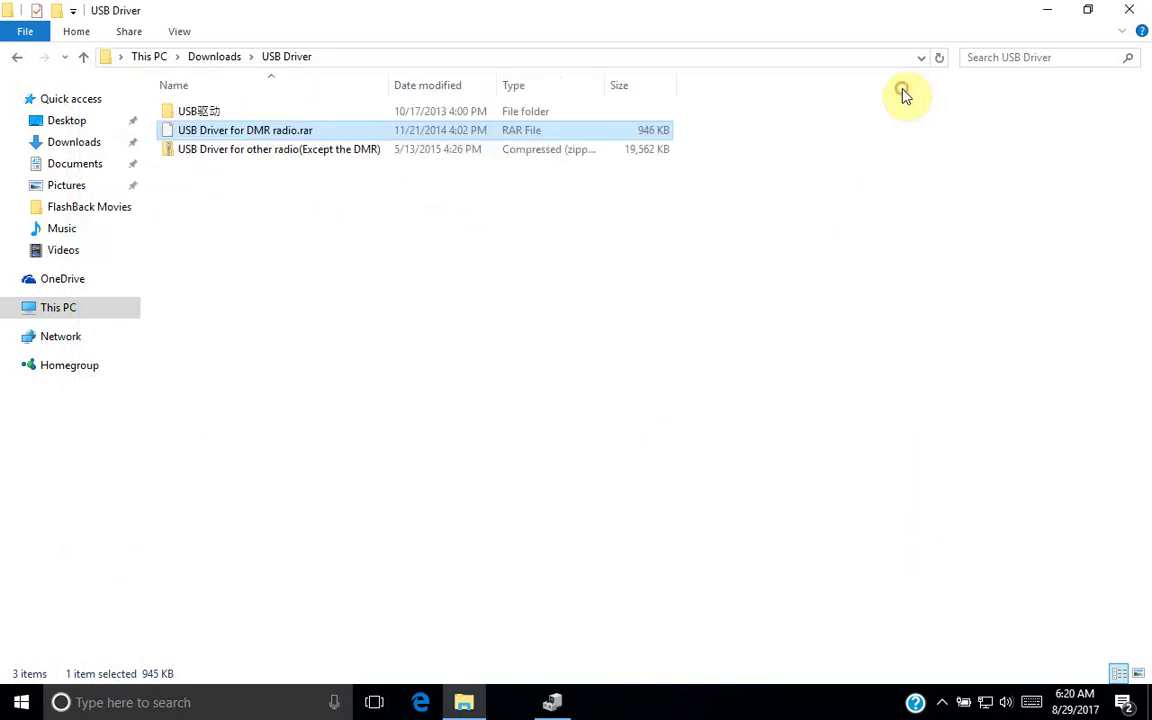
- Open the USB驱动 folder and run the dpinst_amd64 driver installer
{"action": "double_click", "coordinate": [184, 118]}
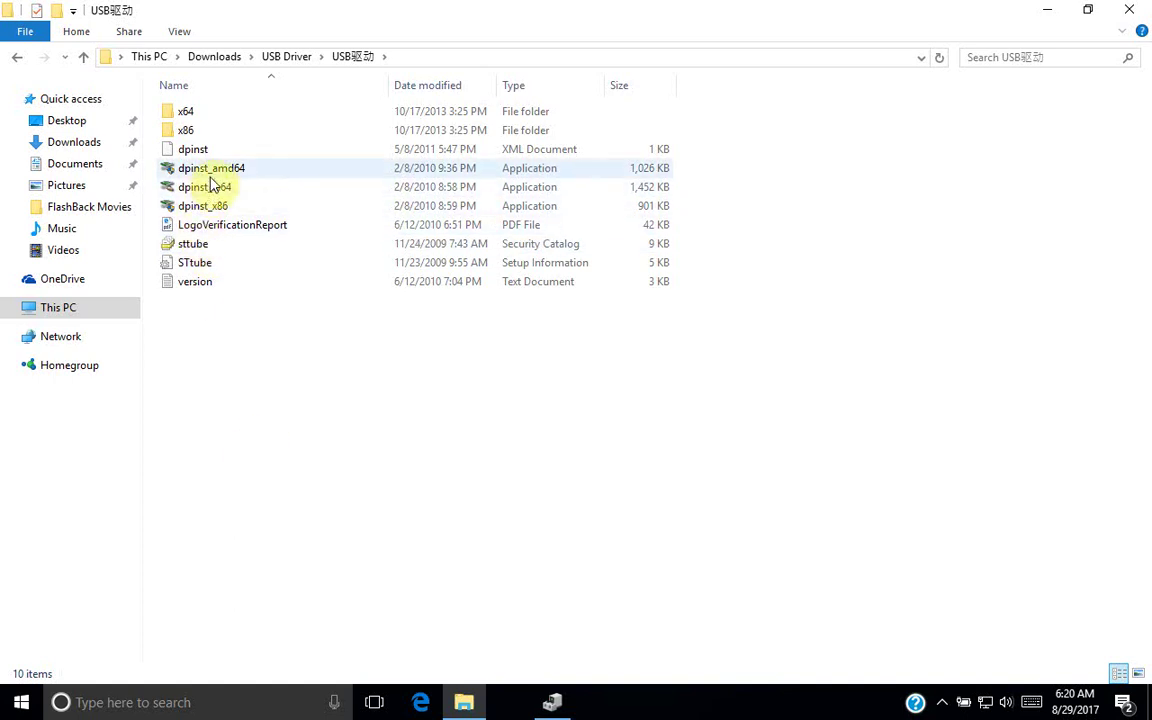
{"action": "mouse_move", "coordinate": [212, 175]}
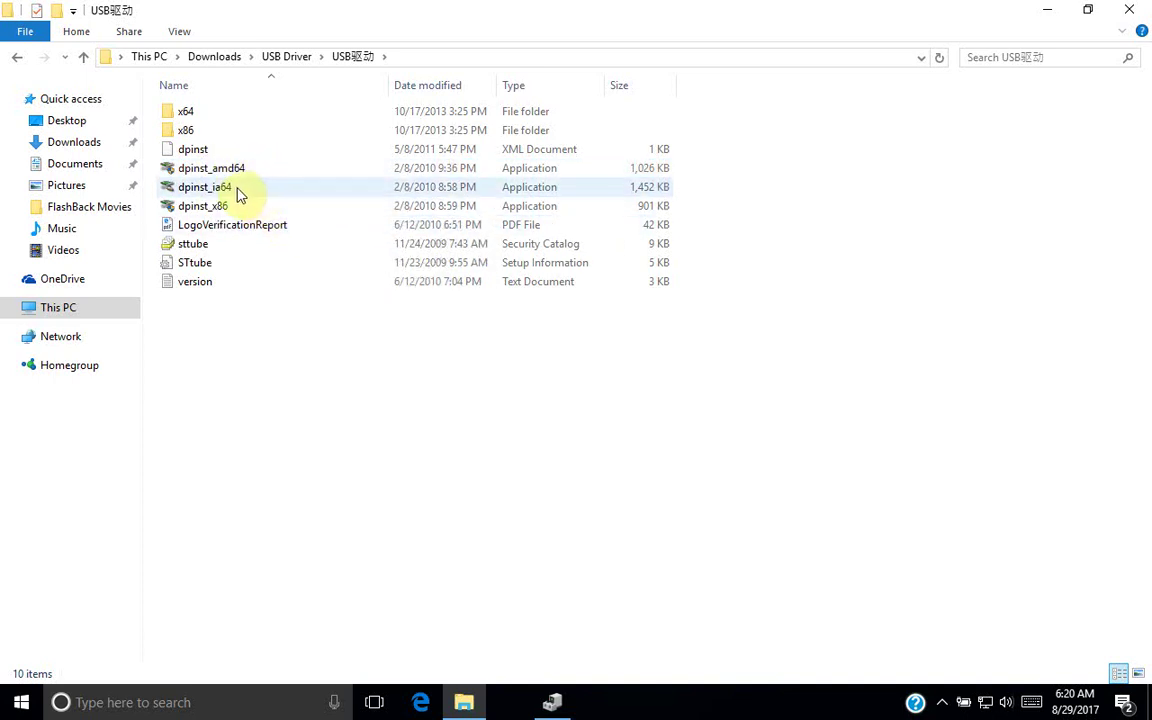
{"action": "mouse_move", "coordinate": [238, 194]}
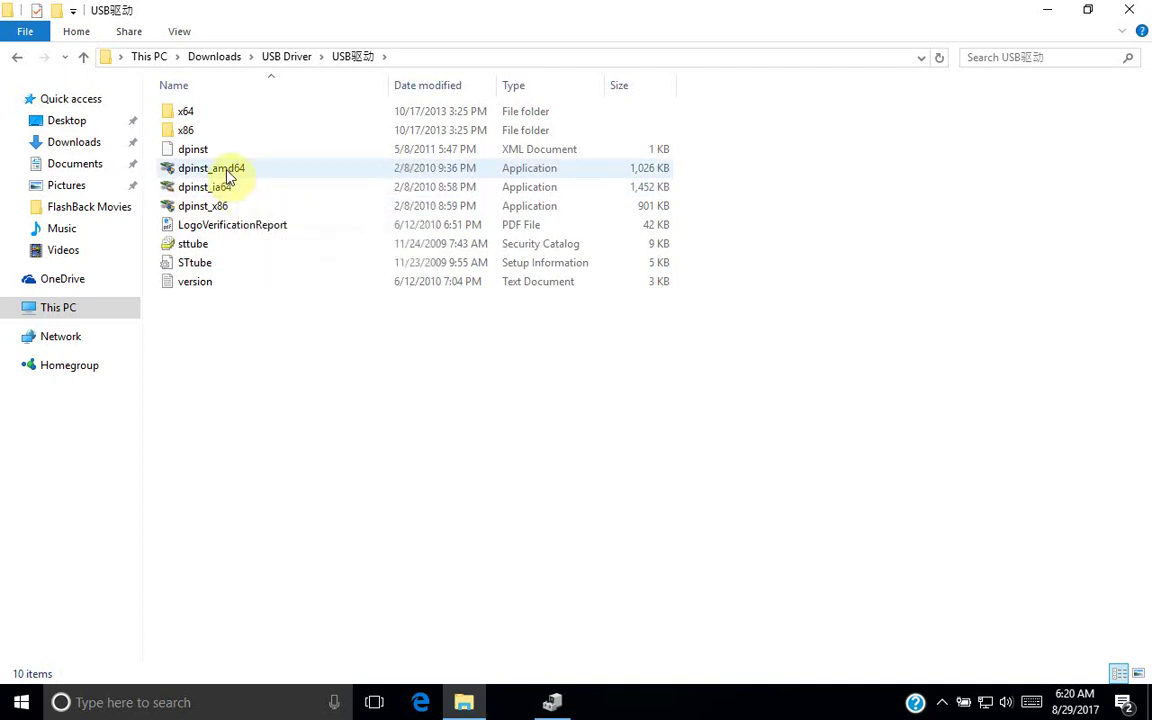
{"action": "left_click", "coordinate": [226, 172]}
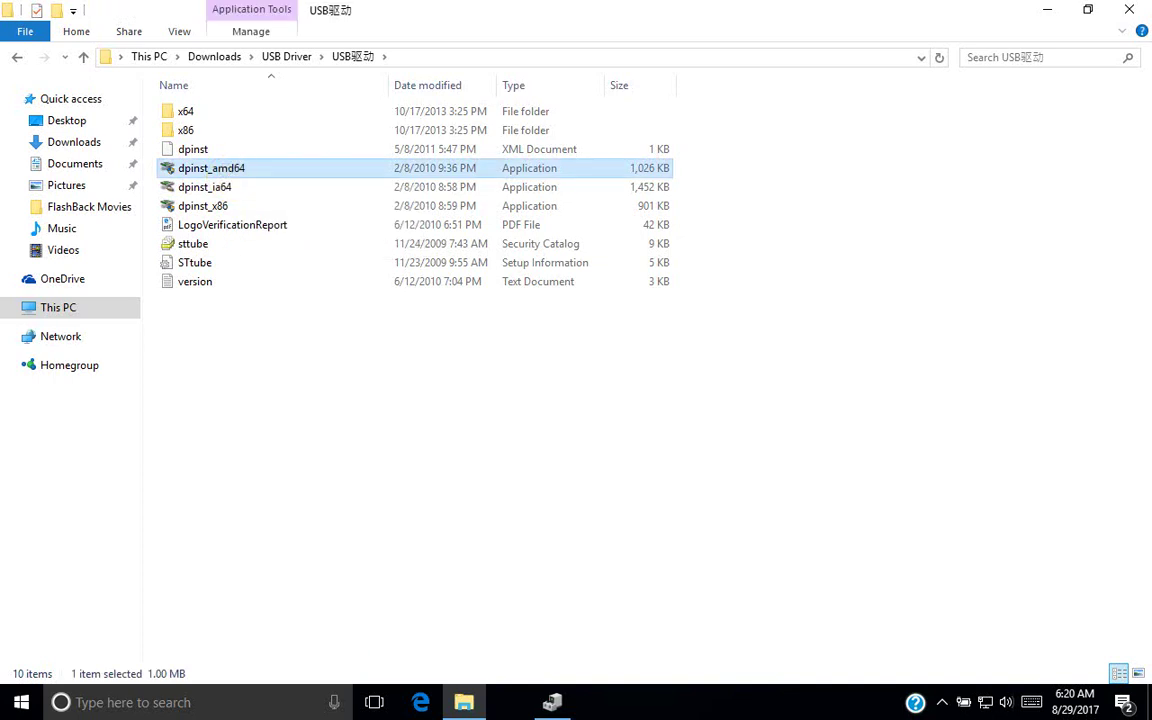
{"action": "key", "text": "Return"}
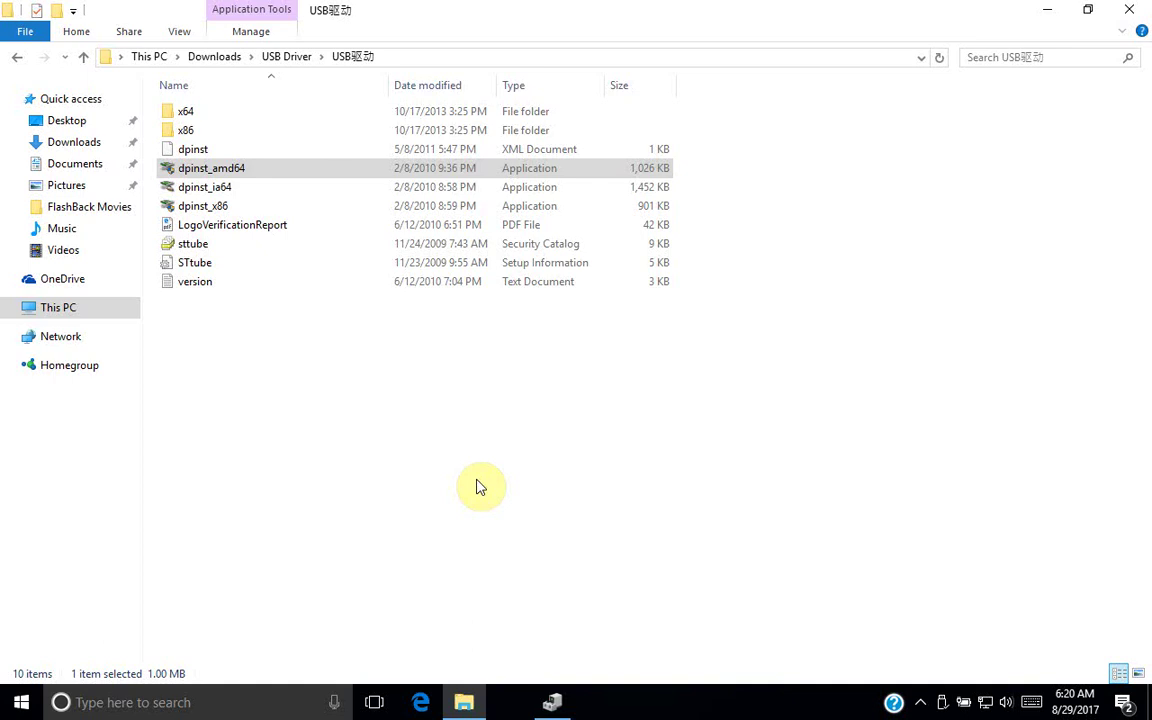
- Minimize File Explorer, check the STM Device in DFU Mode entry in Device Manager, and close Device Manager
{"action": "left_click", "coordinate": [1055, 10]}
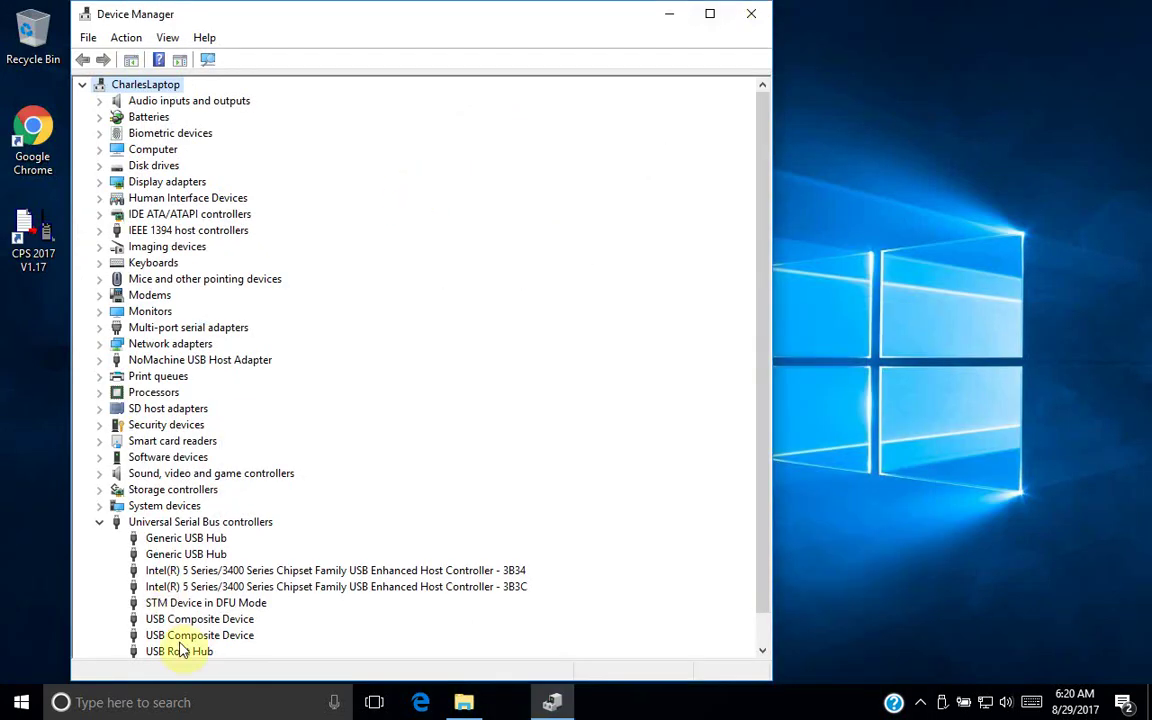
{"action": "left_click", "coordinate": [186, 606]}
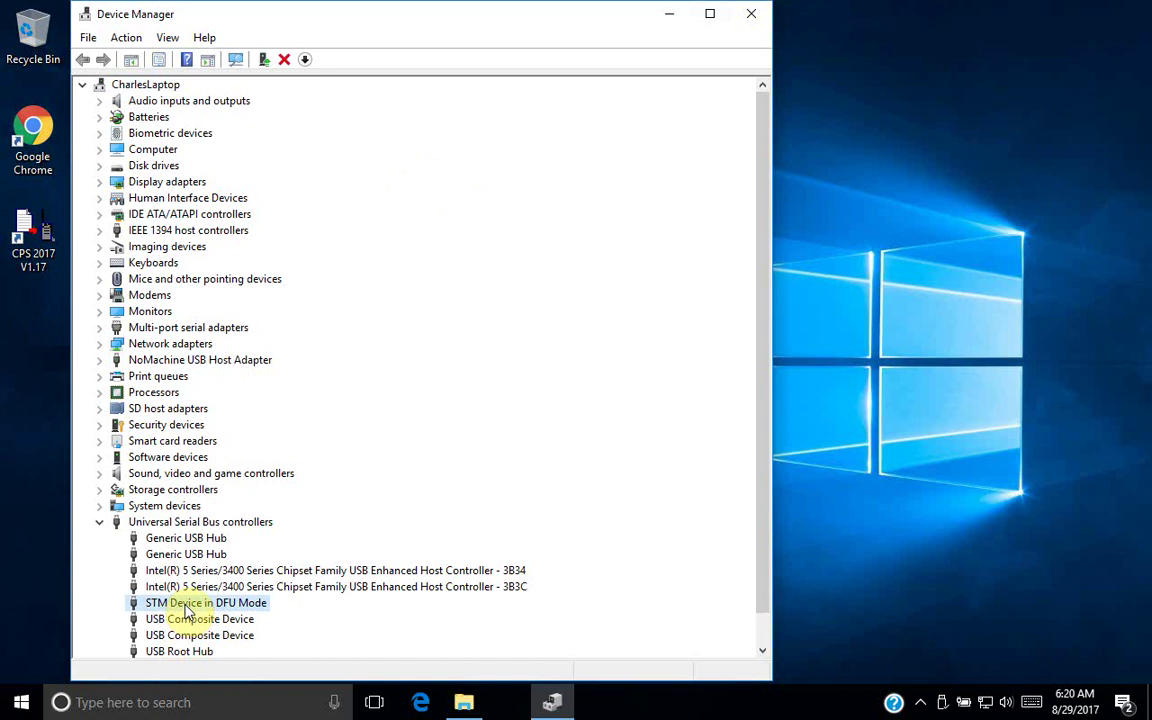
{"action": "left_click", "coordinate": [754, 13]}
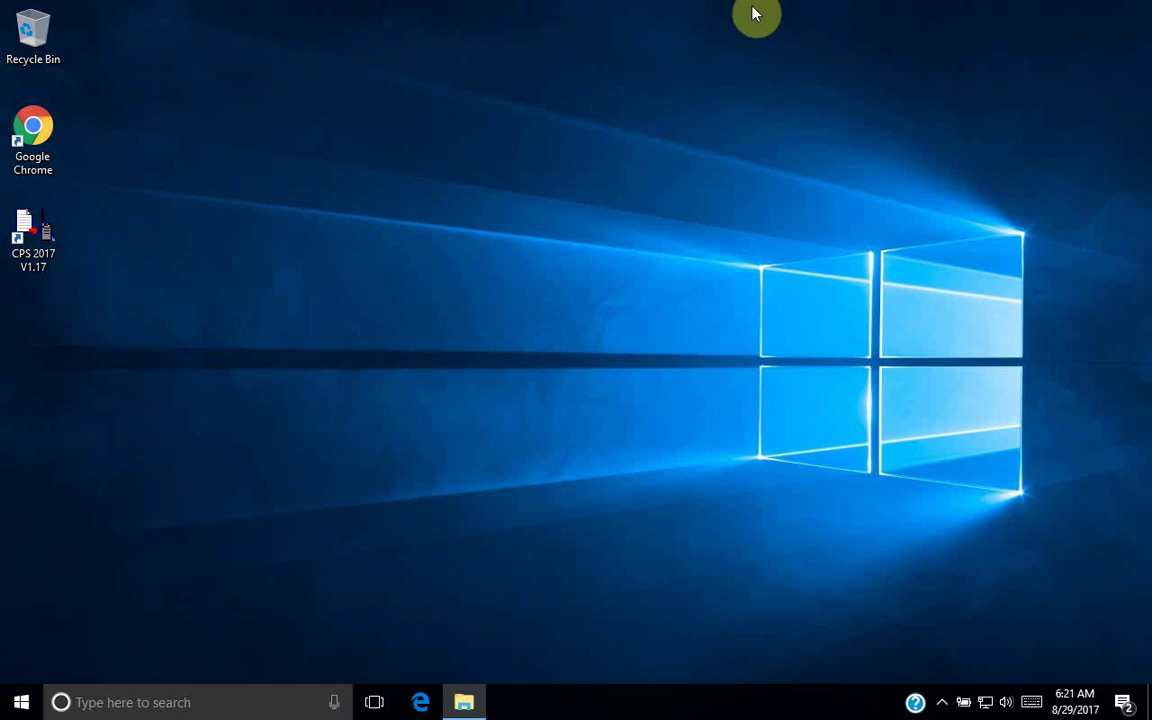
- Launch CPS 2017 V1.17 from the desktop and read the data from the connected radio
{"action": "double_click", "coordinate": [38, 233]}
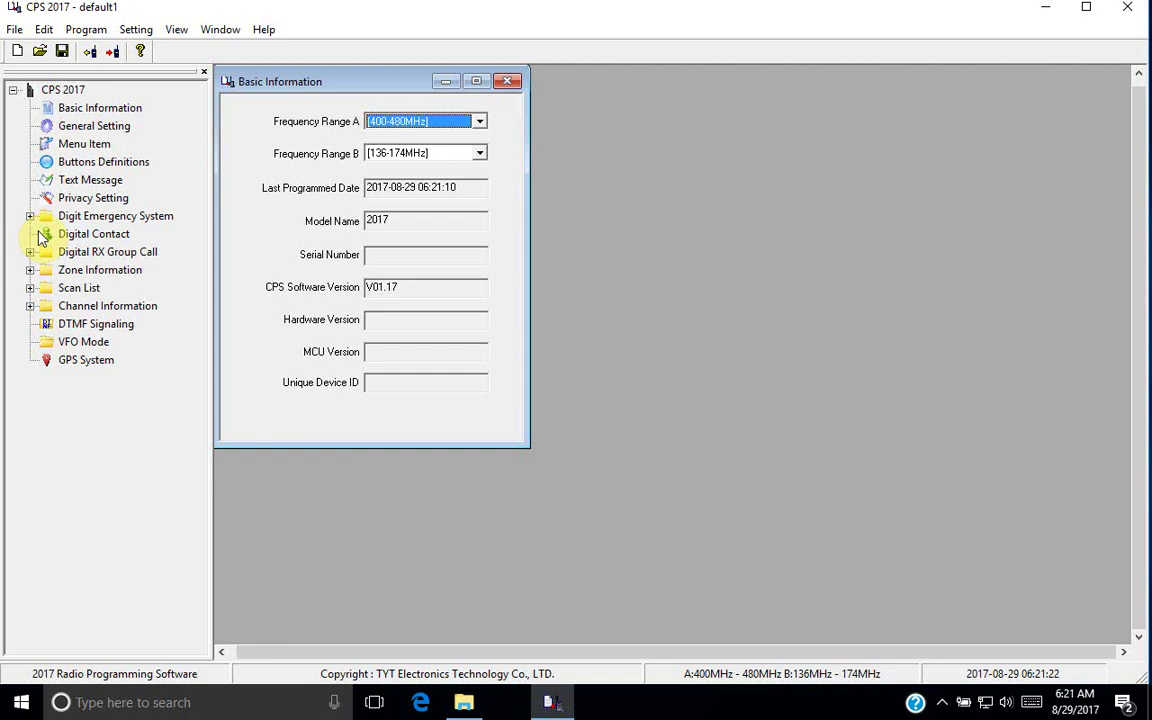
{"action": "left_click", "coordinate": [88, 31]}
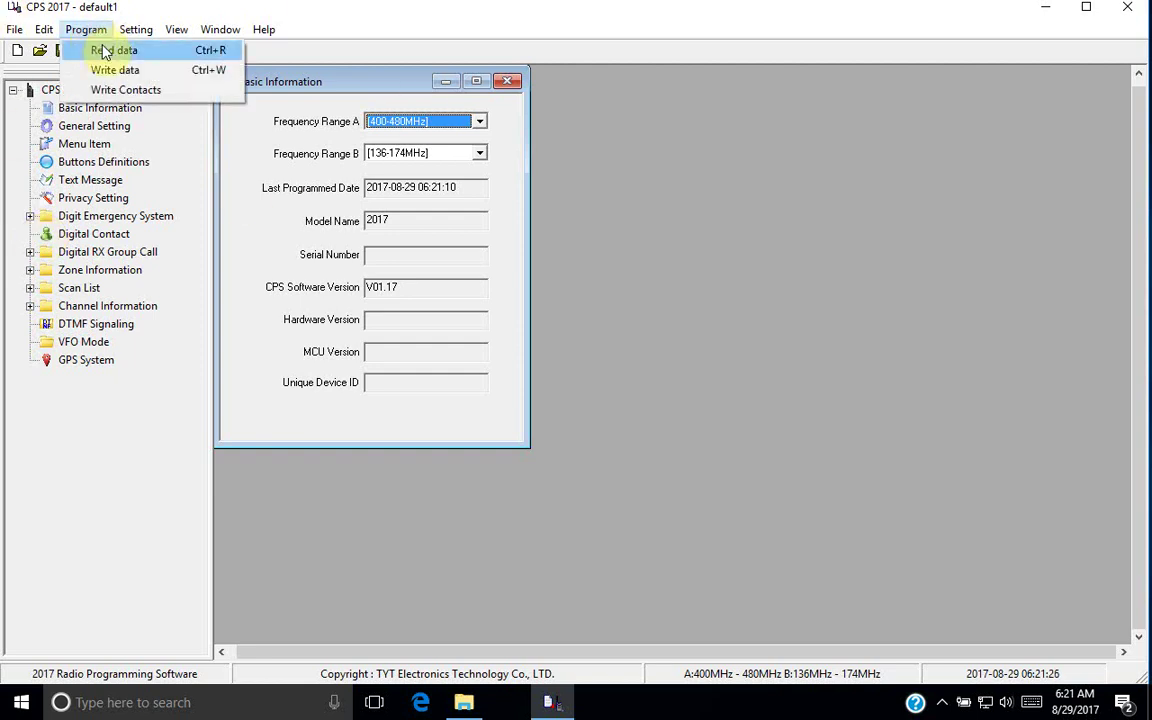
{"action": "left_click", "coordinate": [101, 48]}
{"action": "left_click", "coordinate": [515, 393]}
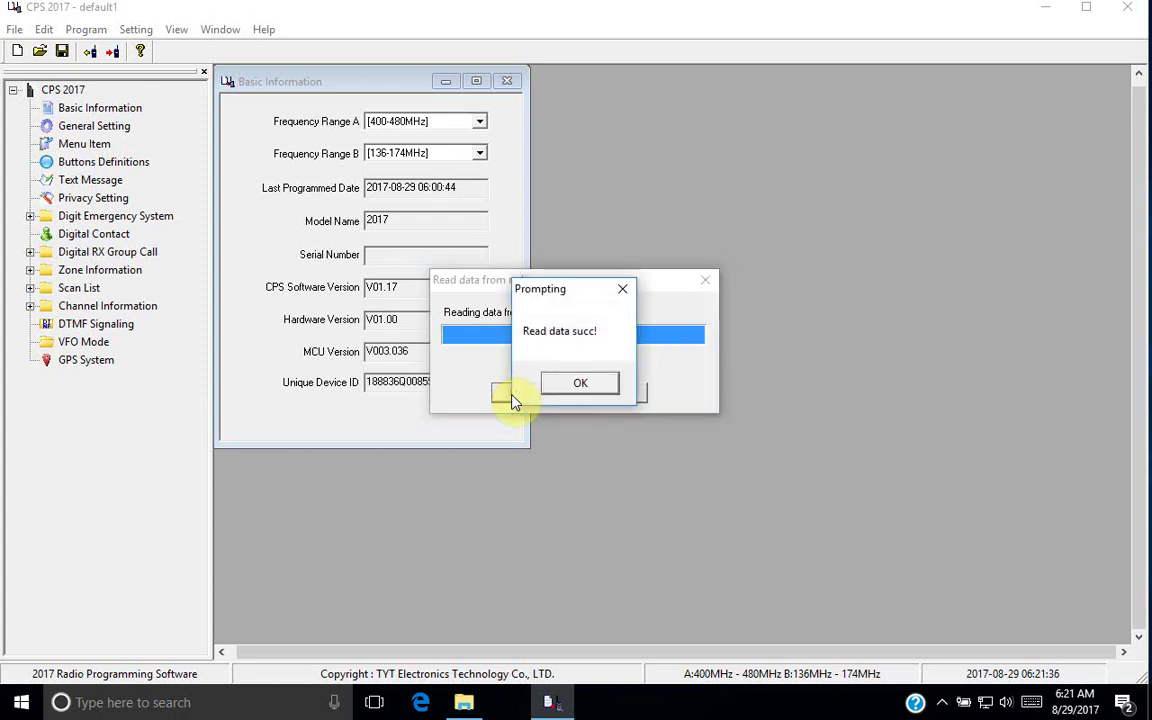
{"action": "left_click", "coordinate": [580, 385]}
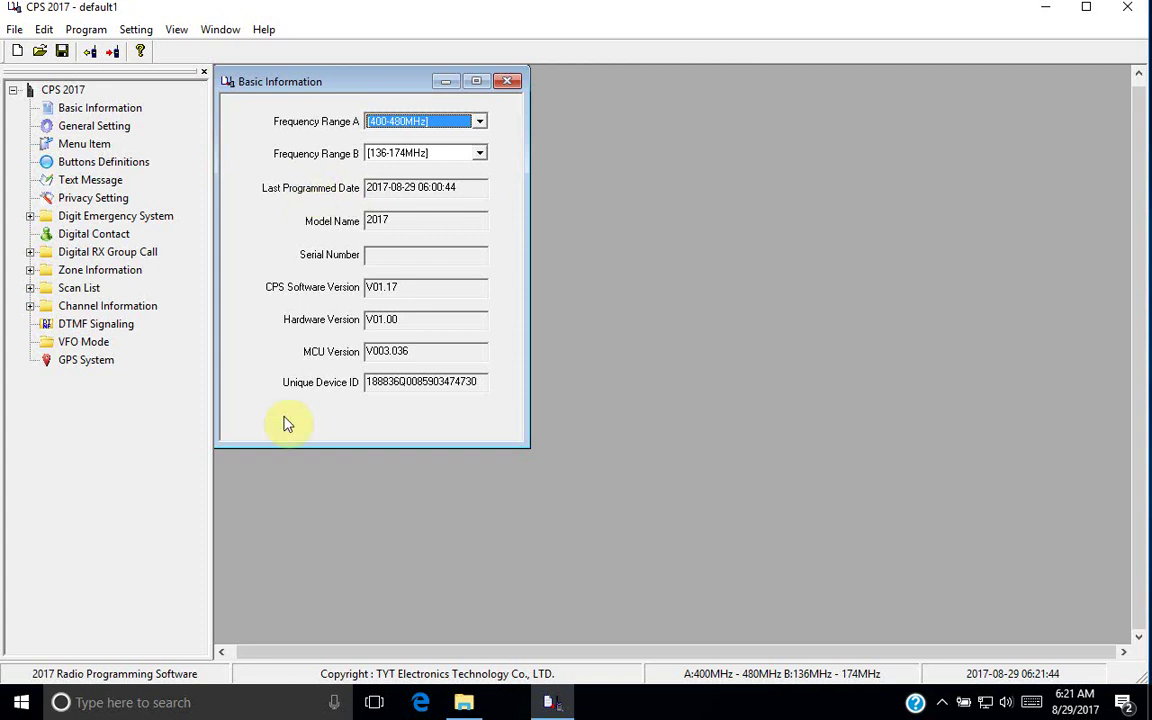
- Open the General Setting page and review the radio's name, ID and other general options
{"action": "left_click", "coordinate": [78, 110]}
{"action": "left_click", "coordinate": [86, 125]}
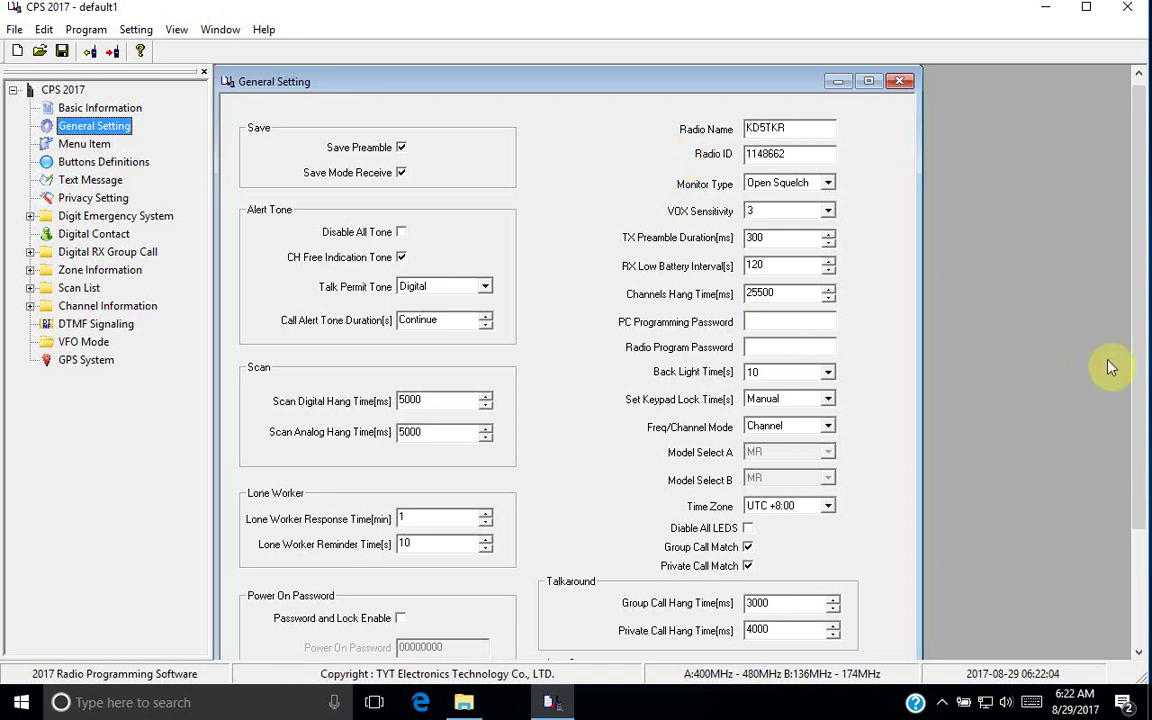
{"action": "left_click_drag", "start_coordinate": [1140, 373], "coordinate": [1139, 206]}
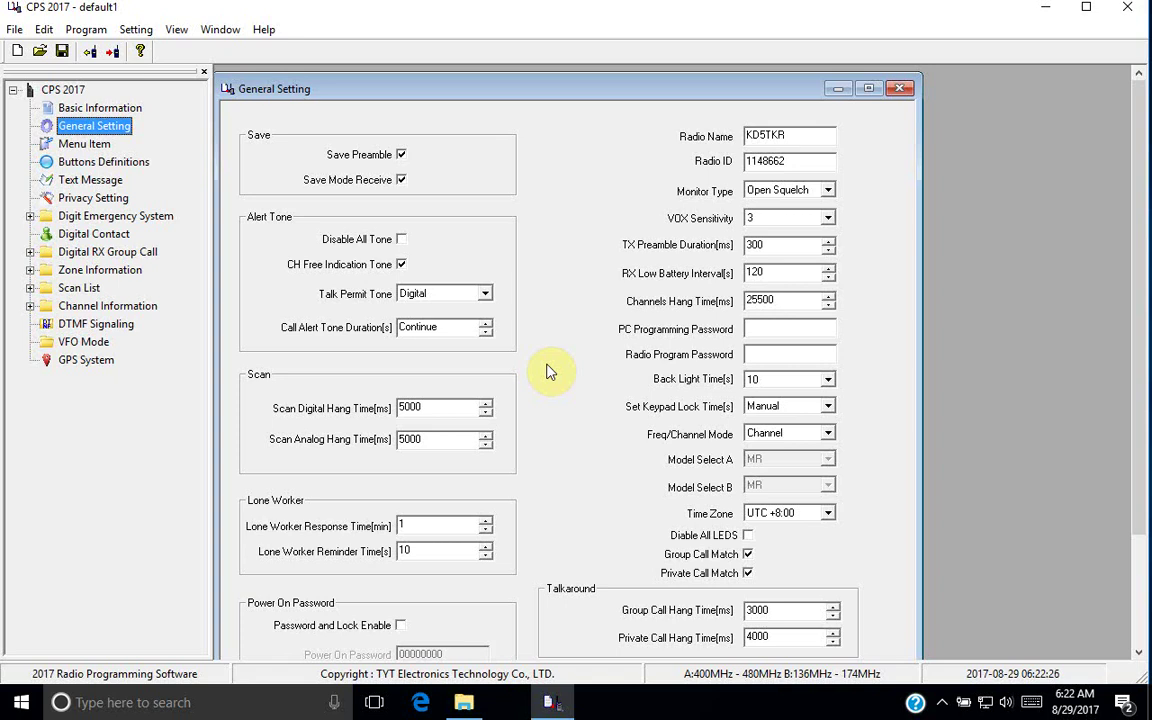
- Expand the Channel Information list, open channel S146.94A, and examine its name, RX and TX frequencies and analog tone settings
{"action": "left_click", "coordinate": [75, 308]}
{"action": "left_click", "coordinate": [28, 310]}
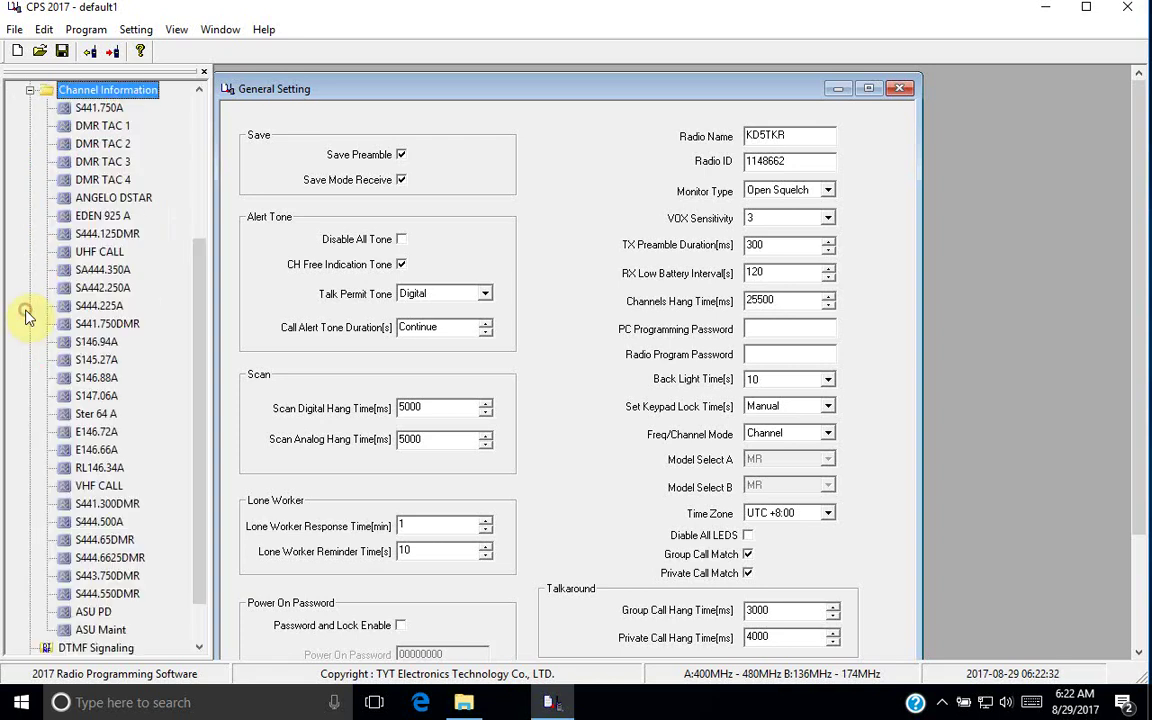
{"action": "left_click_drag", "start_coordinate": [193, 278], "coordinate": [200, 252]}
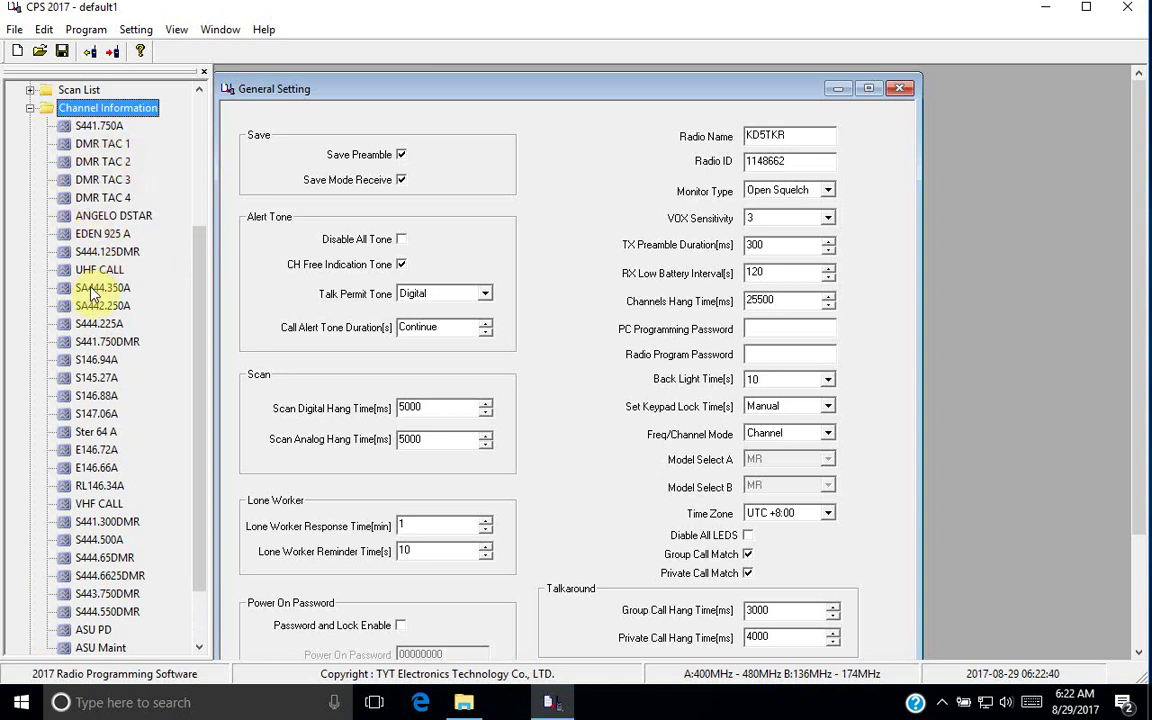
{"action": "double_click", "coordinate": [95, 361]}
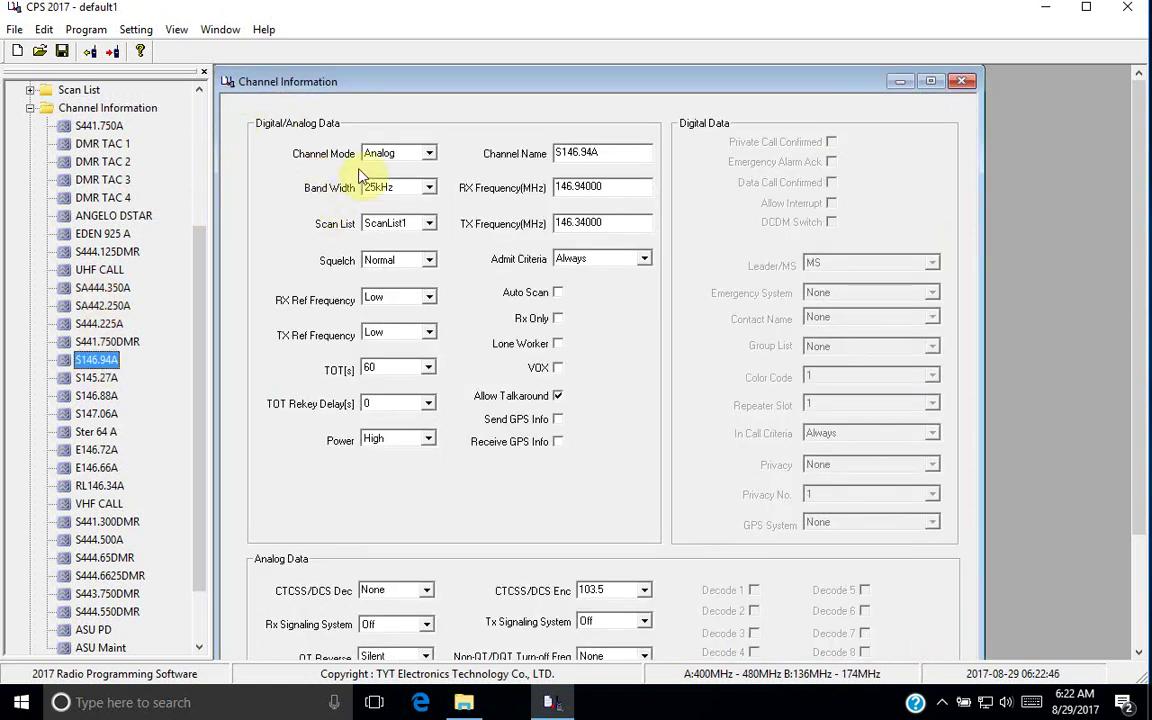
{"action": "left_click", "coordinate": [605, 152]}
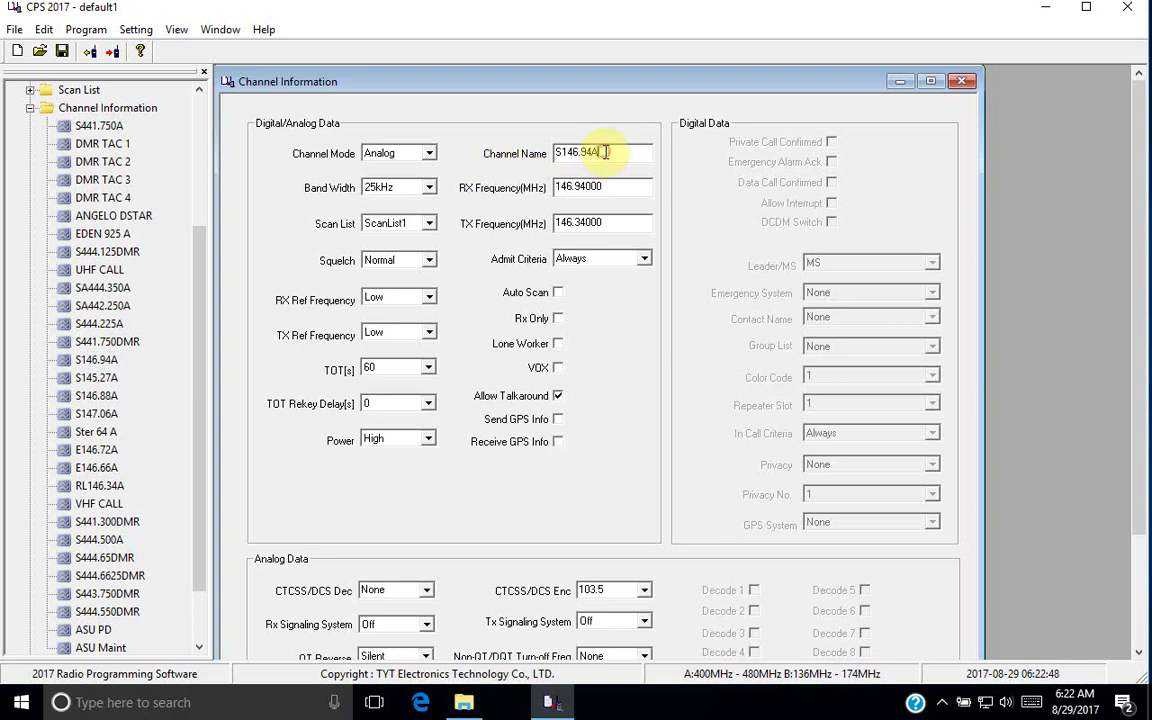
{"action": "left_click", "coordinate": [603, 223]}
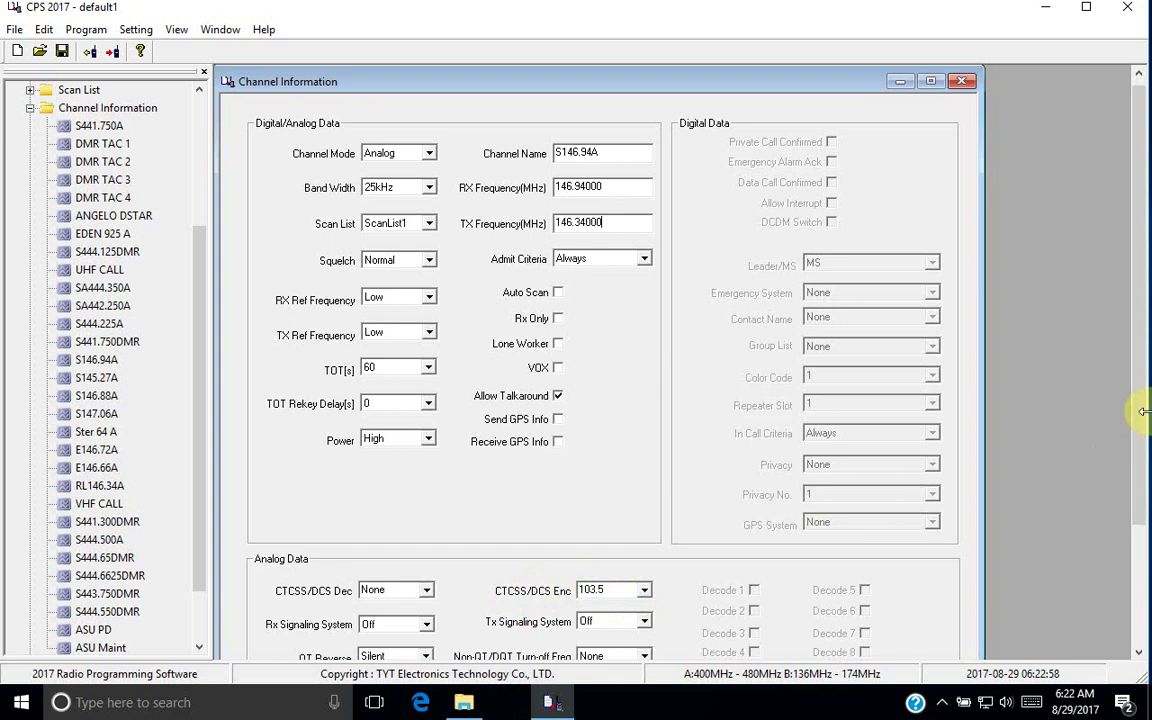
{"action": "scroll", "coordinate": [1139, 416], "scroll_direction": "up", "scroll_amount": 1}
{"action": "scroll", "coordinate": [1134, 483], "scroll_direction": "down", "scroll_amount": 3}
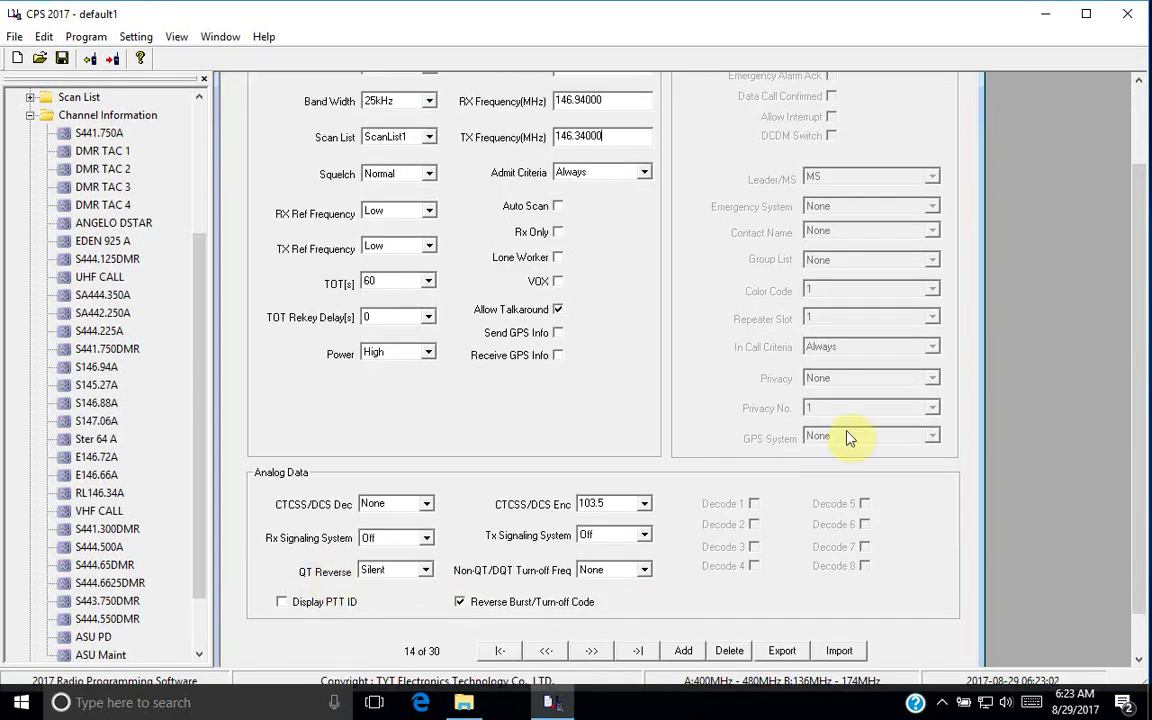
{"action": "scroll", "coordinate": [1126, 108], "scroll_direction": "up", "scroll_amount": 3}
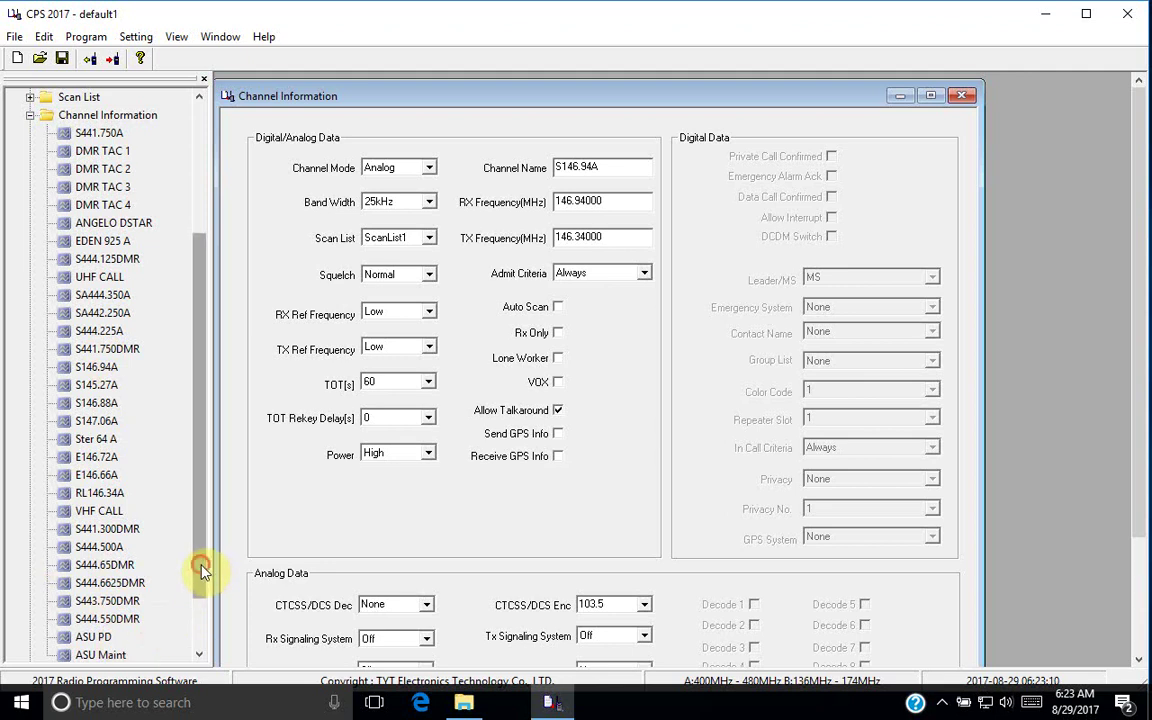
- Open channel S441.300DMR and examine its frequencies, contact name, color code, repeater slot and other digital settings
{"action": "scroll", "coordinate": [184, 513], "scroll_direction": "down", "scroll_amount": 1}
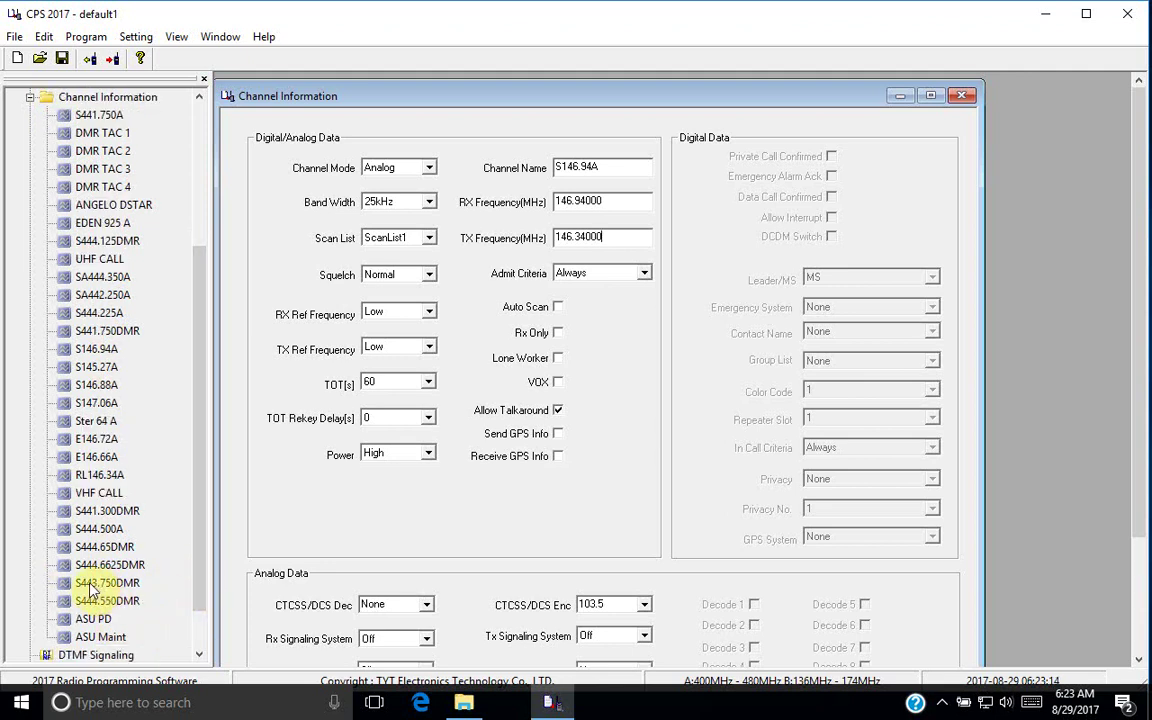
{"action": "left_click", "coordinate": [91, 512]}
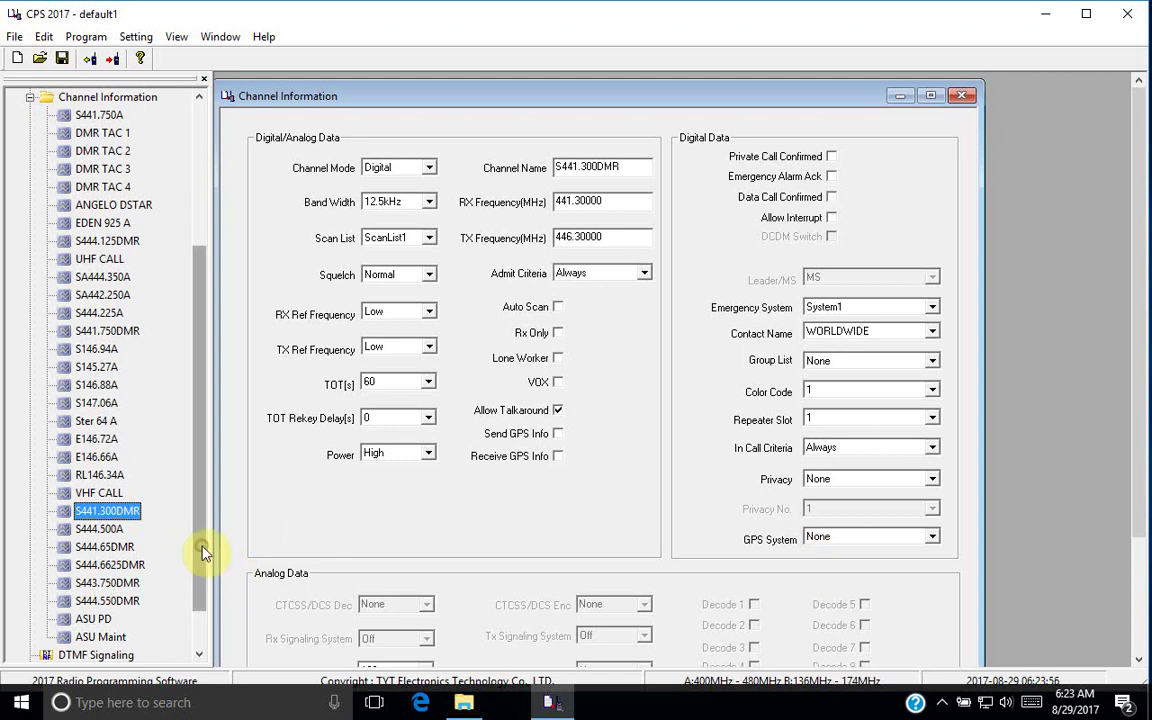
{"action": "mouse_move", "coordinate": [203, 548]}
{"action": "left_mouse_down"}
{"action": "mouse_move", "coordinate": [202, 599]}
{"action": "mouse_move", "coordinate": [203, 553]}
{"action": "left_mouse_up"}
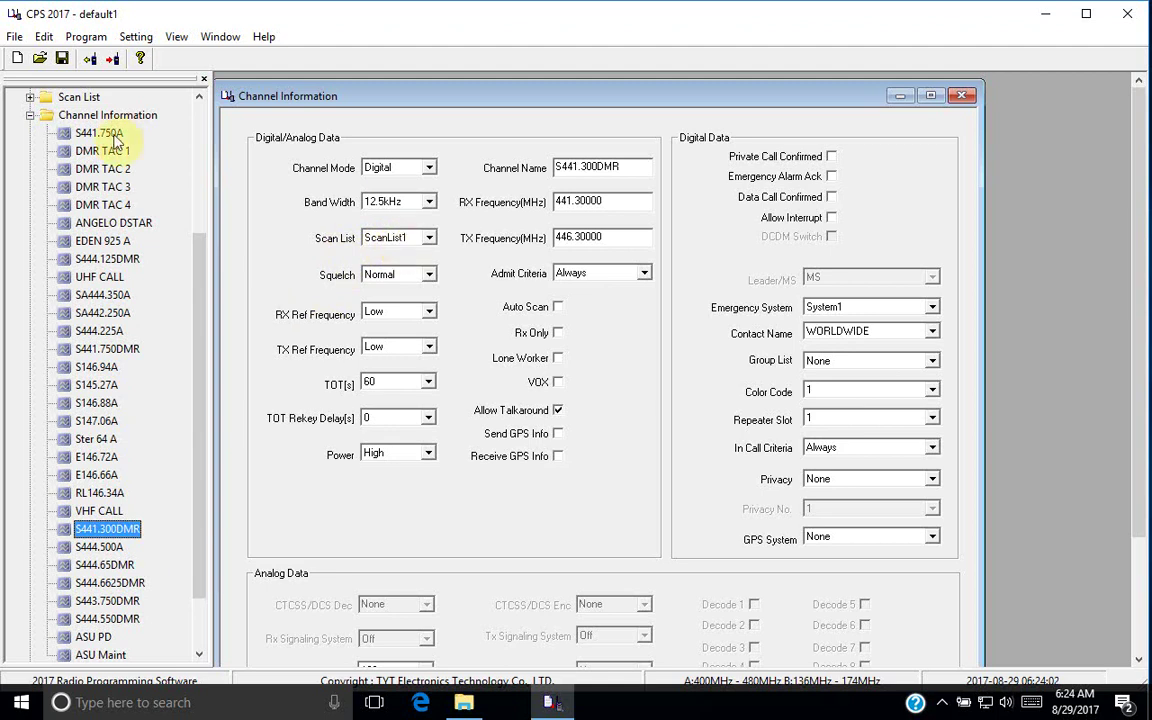
- Open ScanList1, review its channel members and Tx Designated Channel options, and close the Scan List and Channel Information windows
{"action": "left_click", "coordinate": [204, 127]}
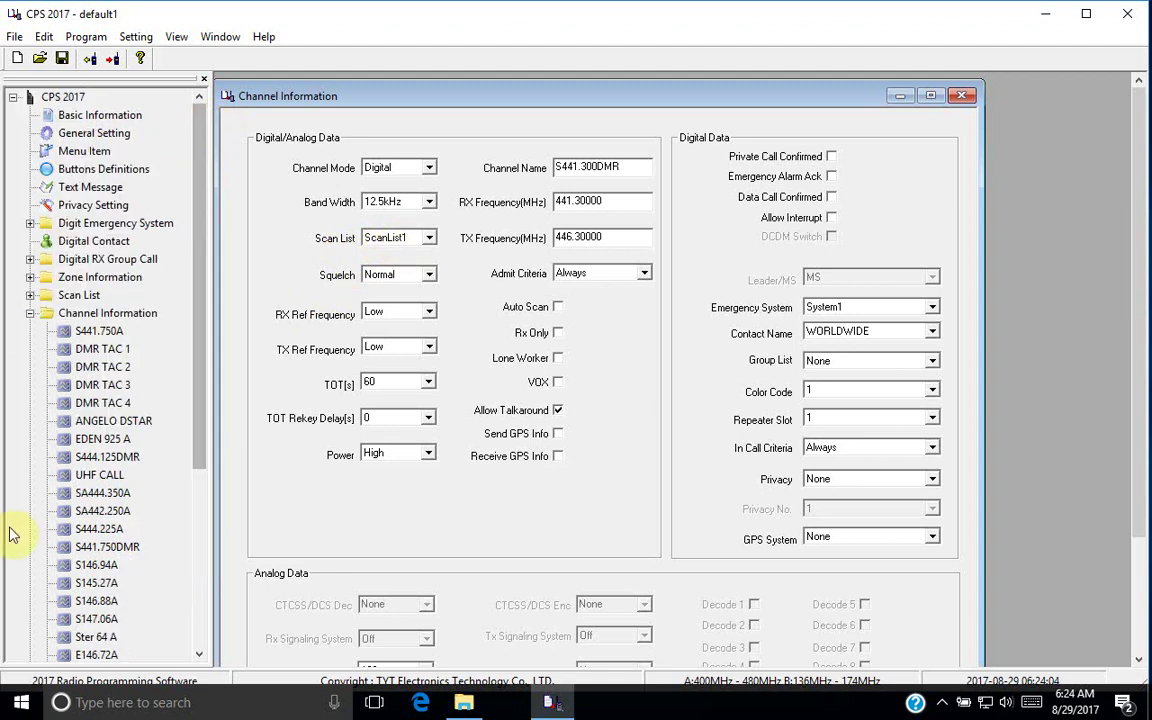
{"action": "left_click", "coordinate": [31, 295]}
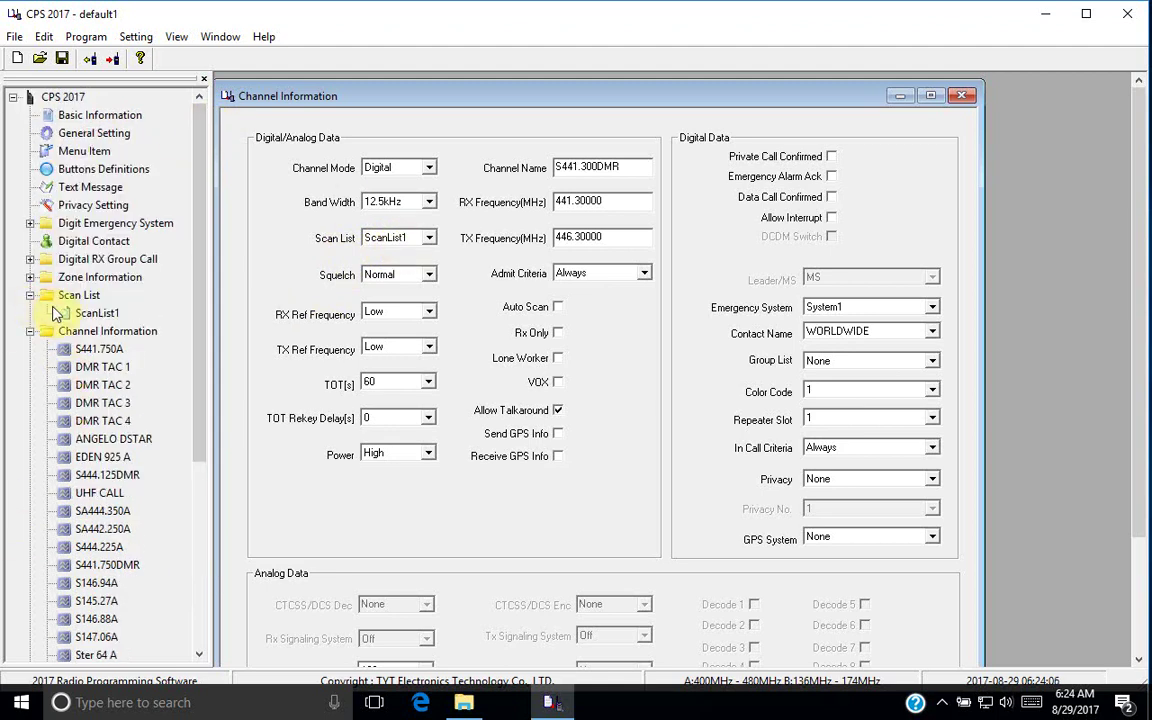
{"action": "left_click", "coordinate": [97, 313]}
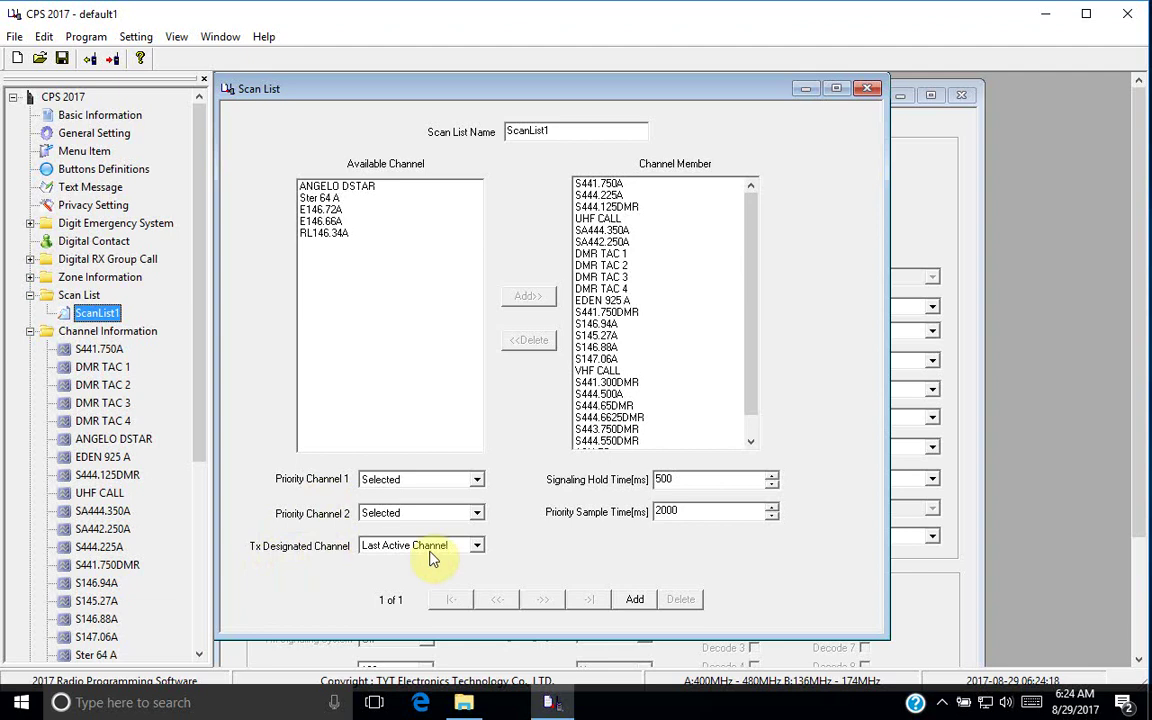
{"action": "left_click", "coordinate": [478, 545]}
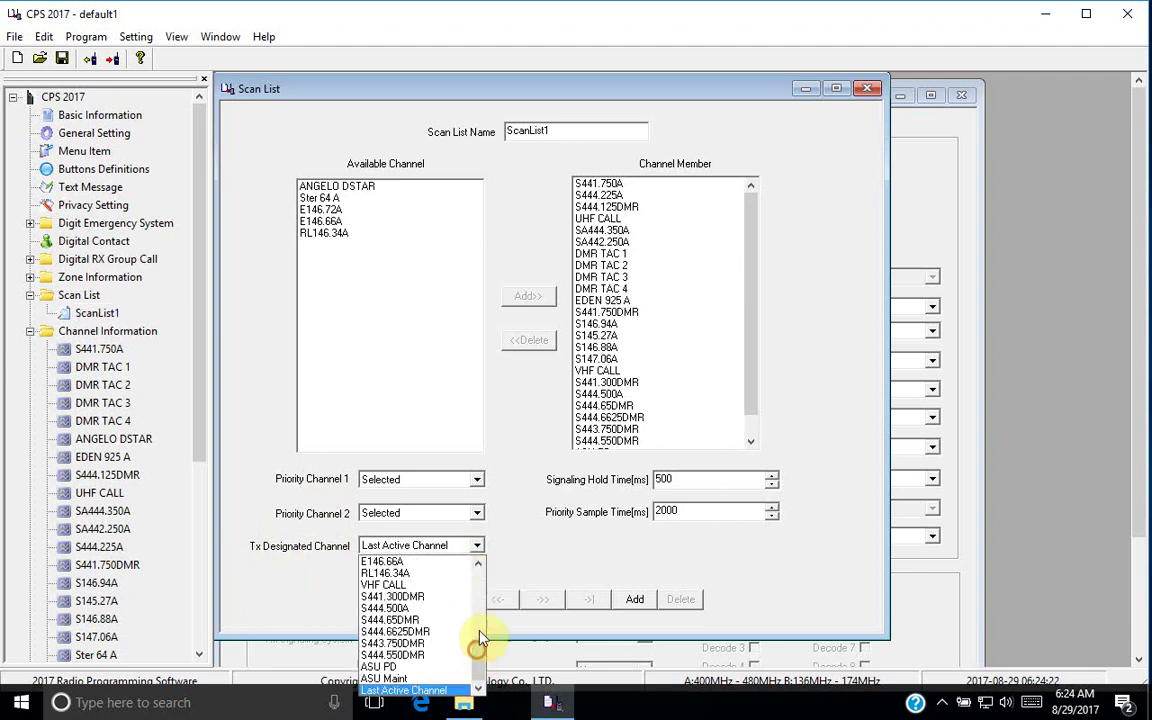
{"action": "left_click_drag", "start_coordinate": [481, 666], "coordinate": [501, 689]}
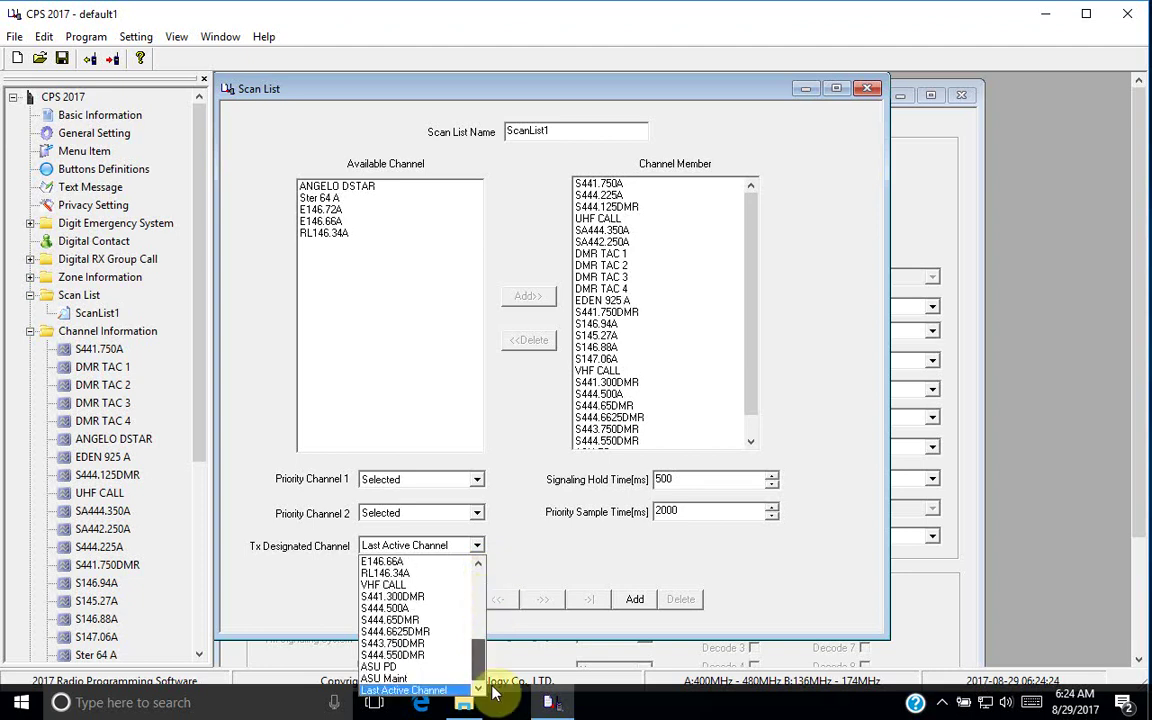
{"action": "left_click", "coordinate": [267, 597]}
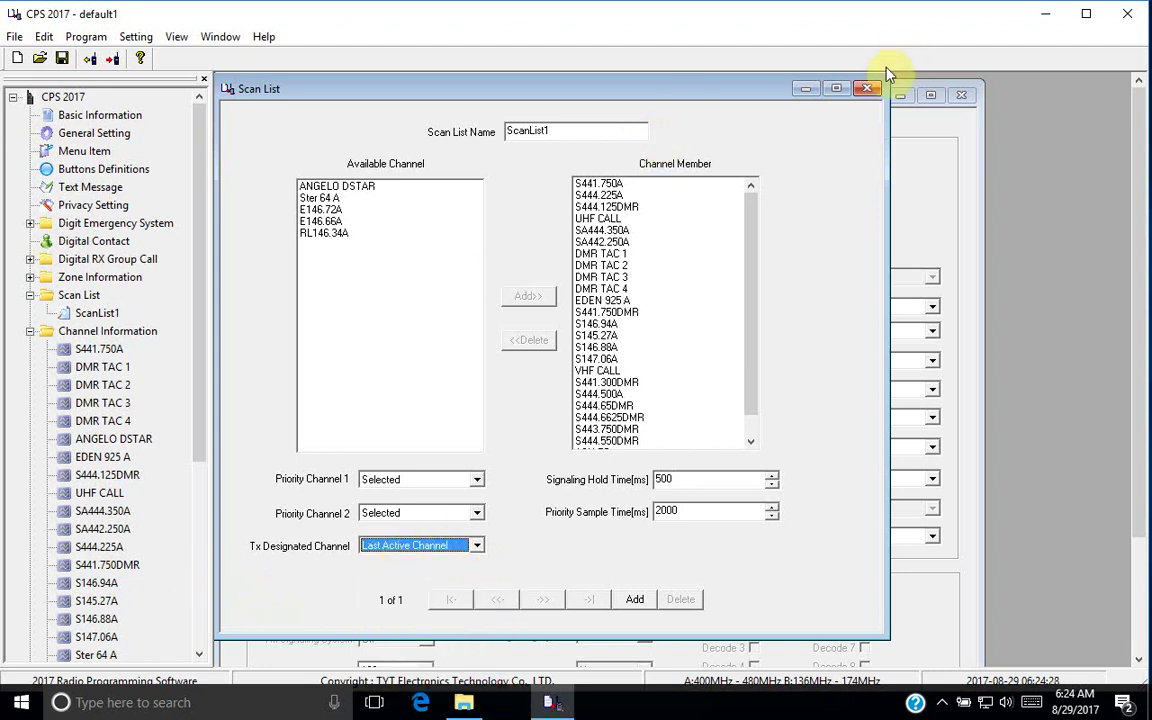
{"action": "left_click", "coordinate": [867, 89]}
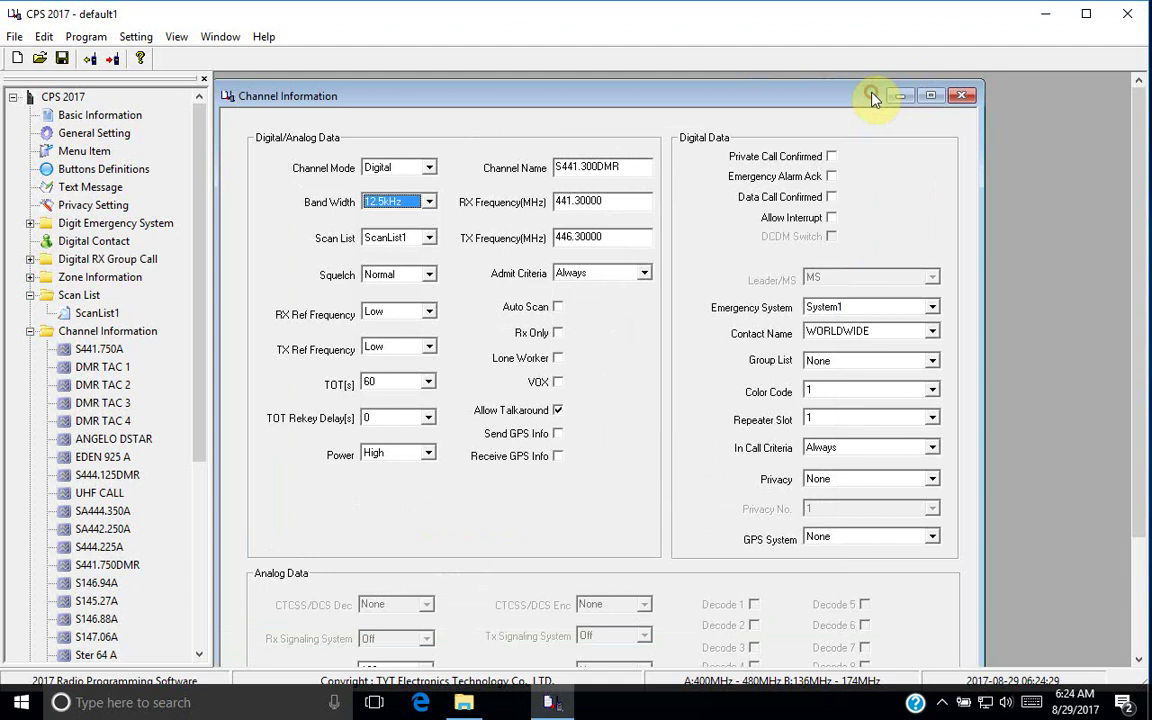
{"action": "left_click", "coordinate": [958, 97]}
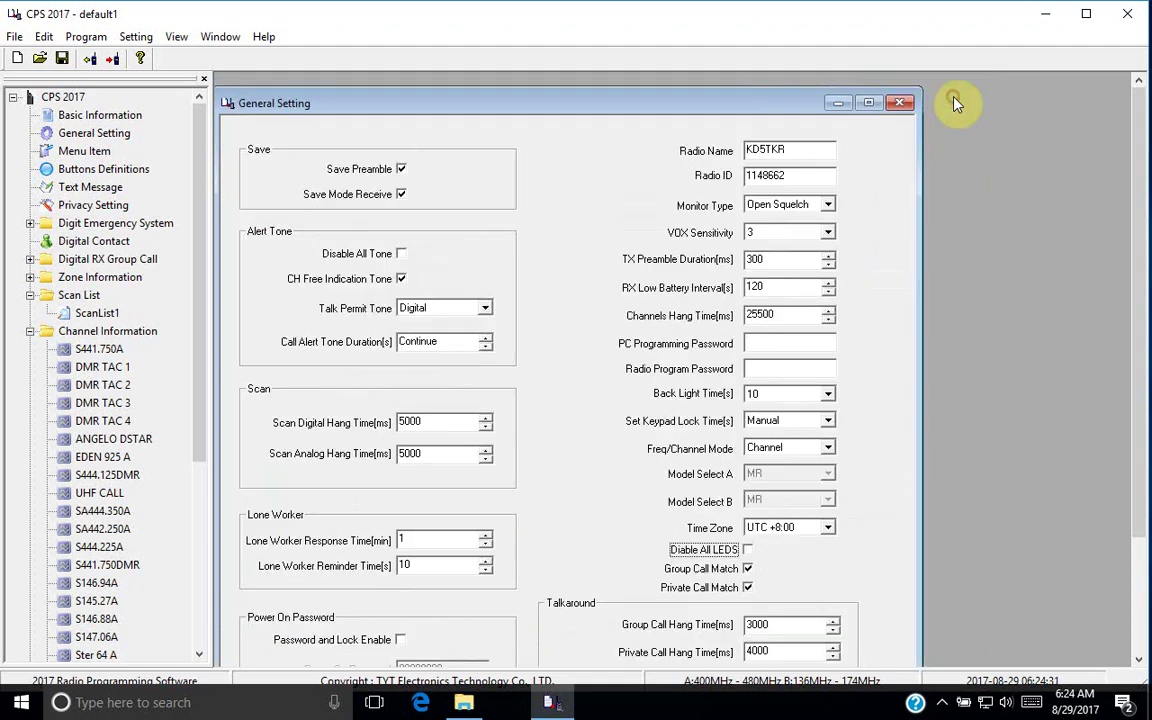
- Open the HAM zone, review its channel assignments for members A and B, and close the Zone Information window
{"action": "left_click", "coordinate": [30, 277]}
{"action": "double_click", "coordinate": [88, 296]}
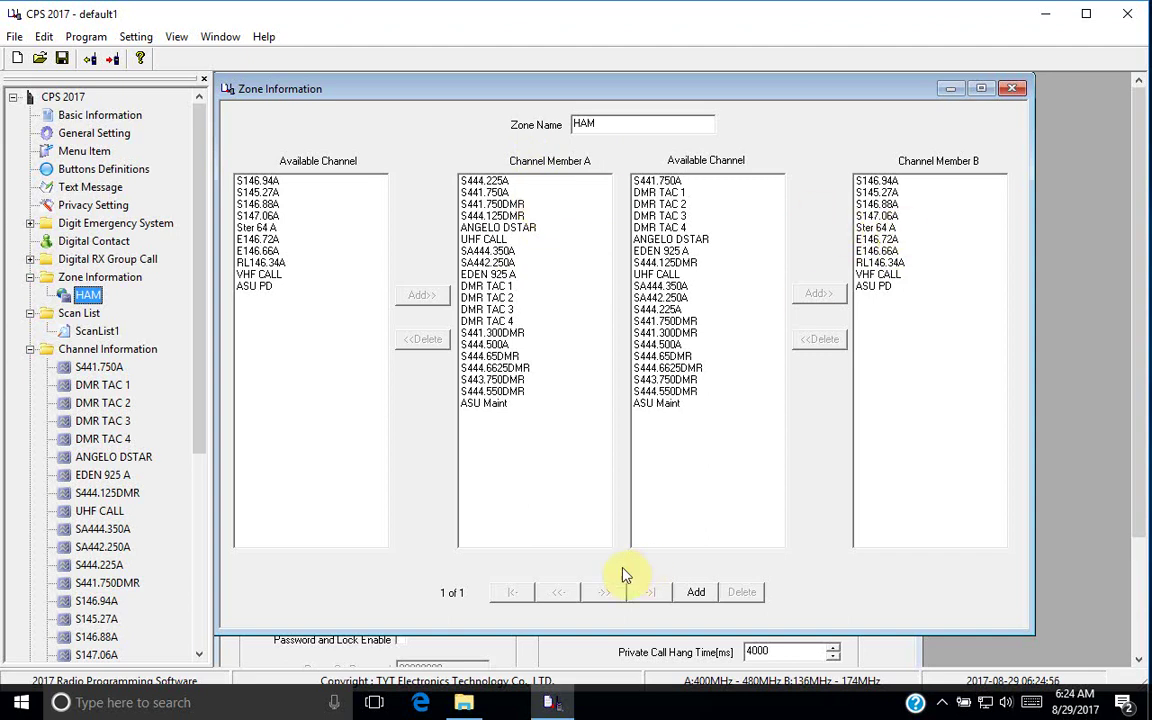
{"action": "left_click", "coordinate": [1012, 89]}
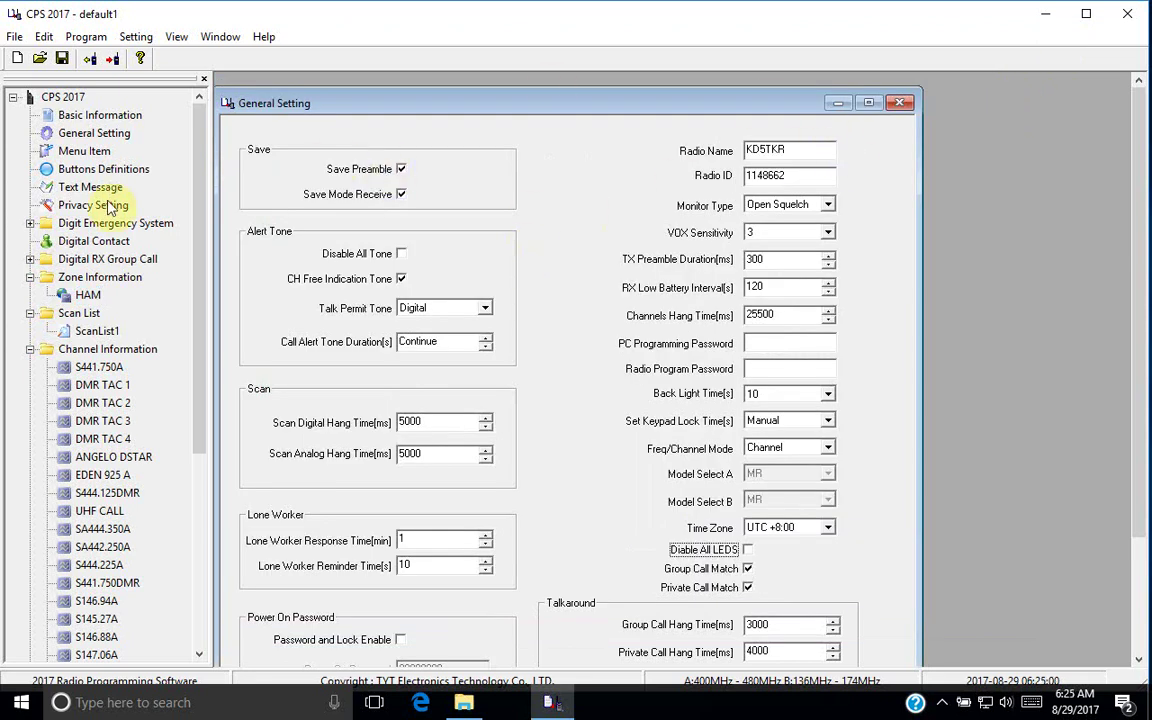
{"action": "left_click", "coordinate": [193, 257]}
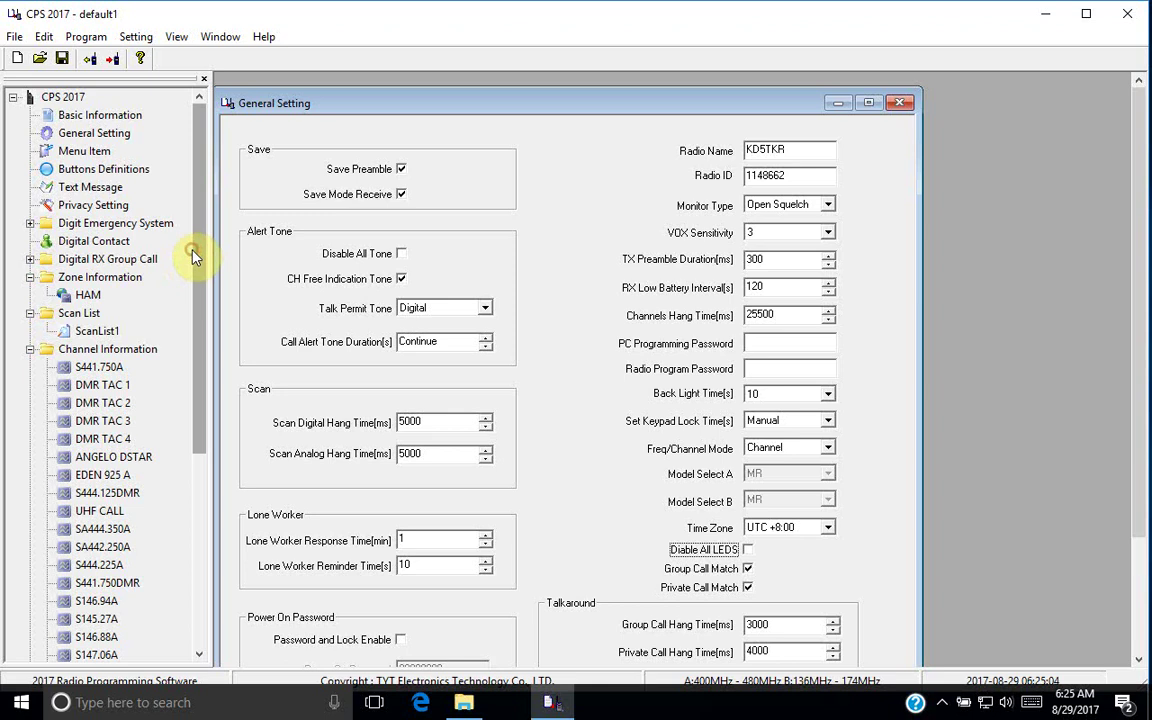
{"action": "left_click_drag", "start_coordinate": [193, 257], "coordinate": [185, 167]}
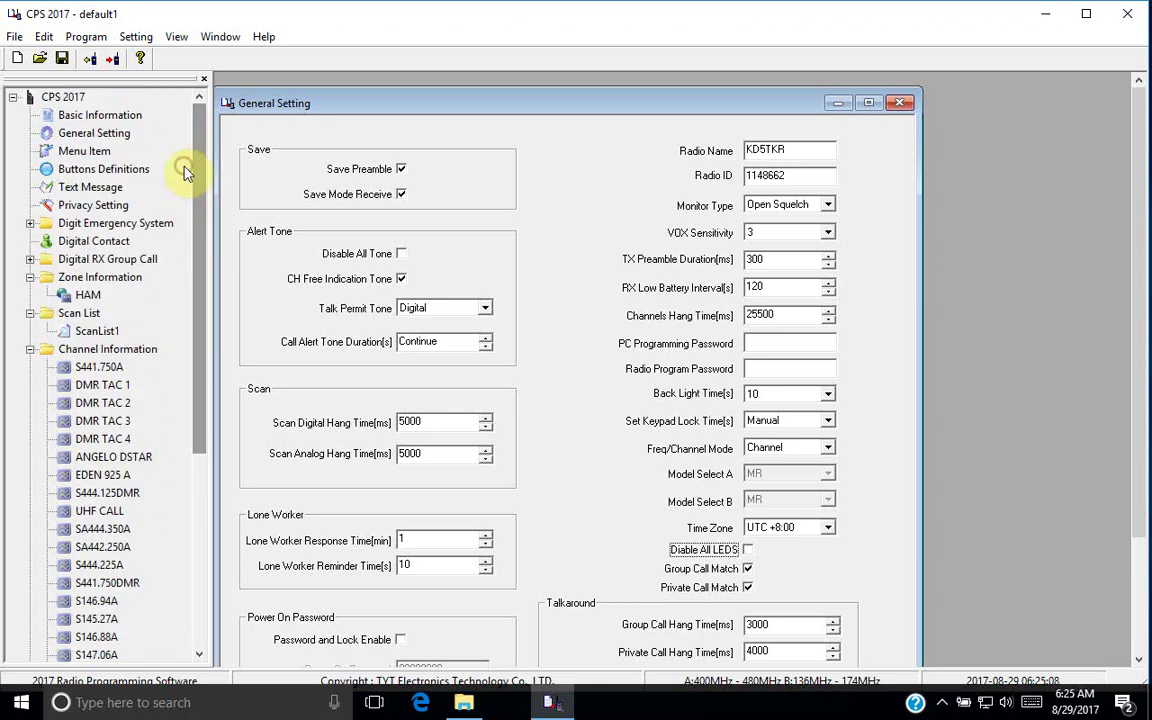
- Write the programming data to the connected radio and dismiss the completion message
{"action": "left_click", "coordinate": [86, 40]}
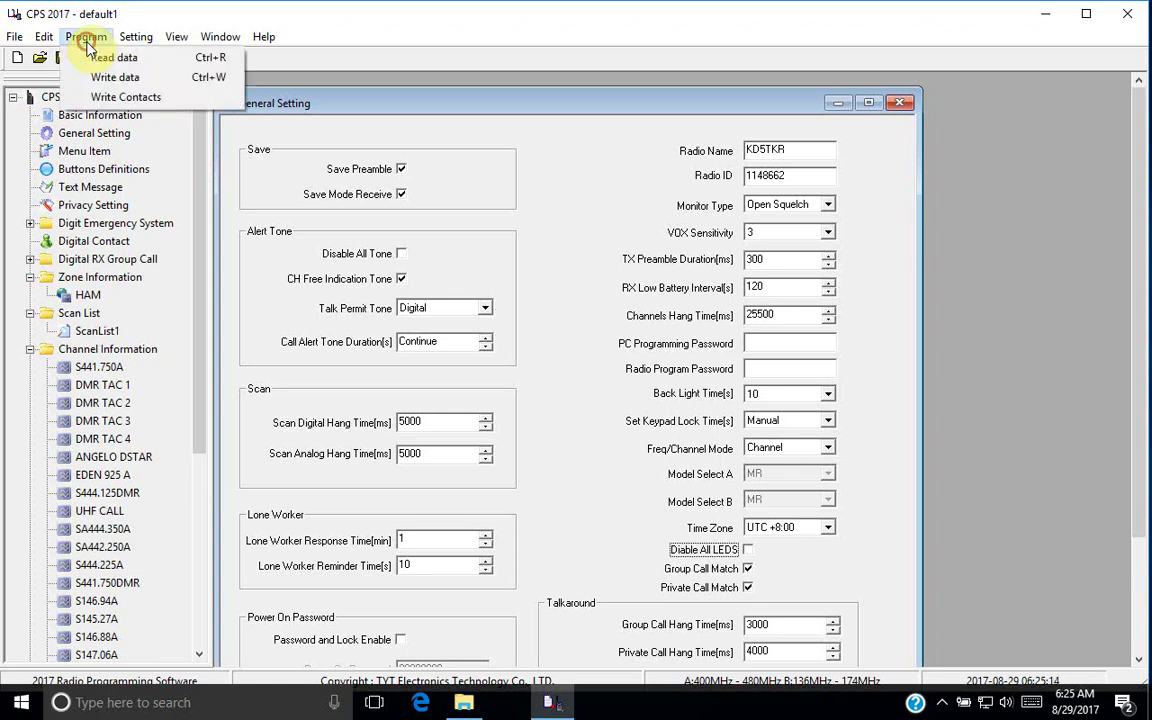
{"action": "left_click", "coordinate": [110, 78]}
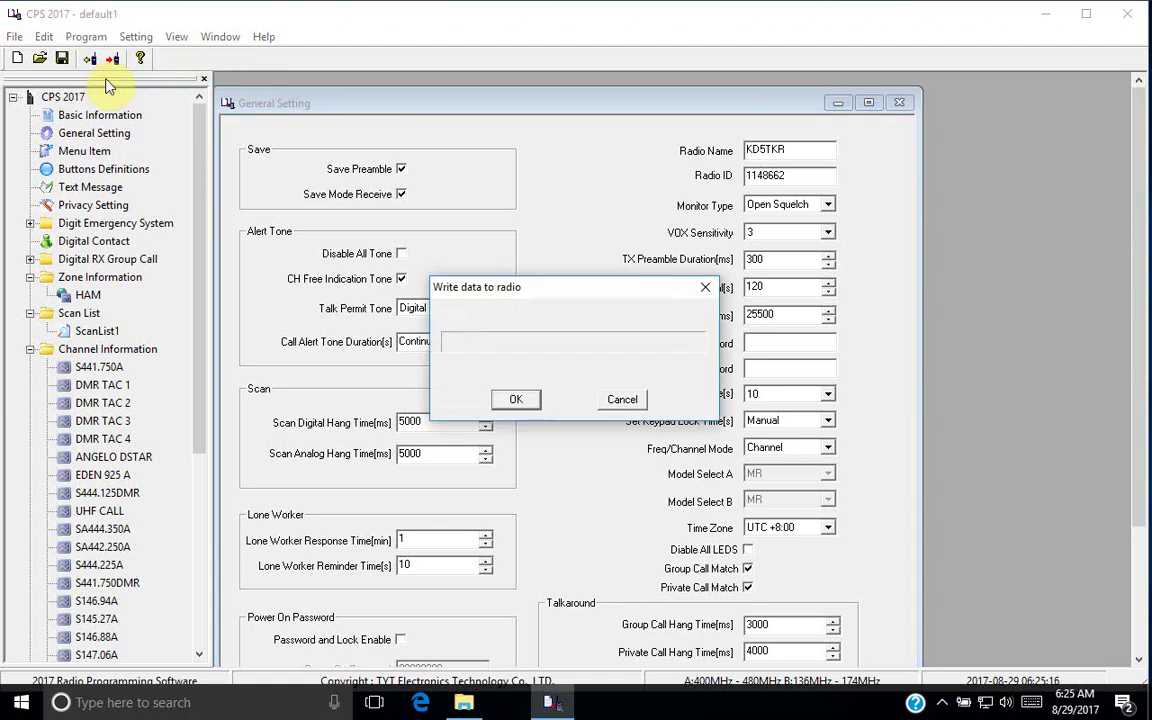
{"action": "left_click", "coordinate": [520, 402]}
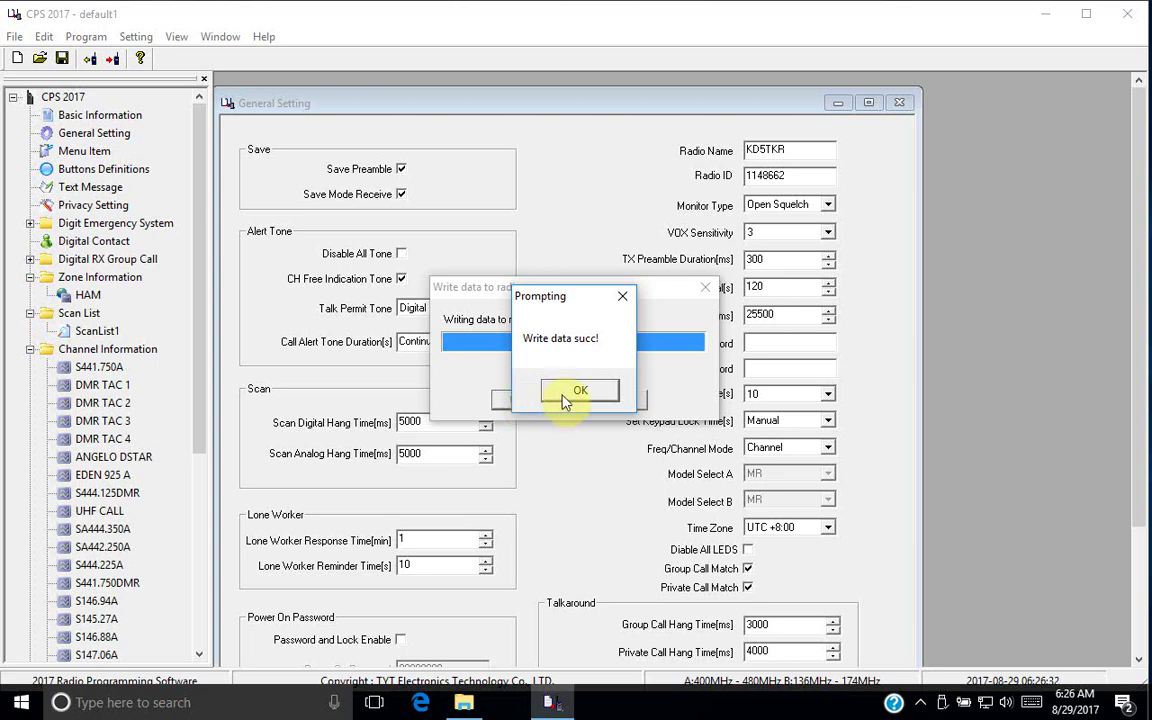
{"action": "left_click", "coordinate": [564, 393]}
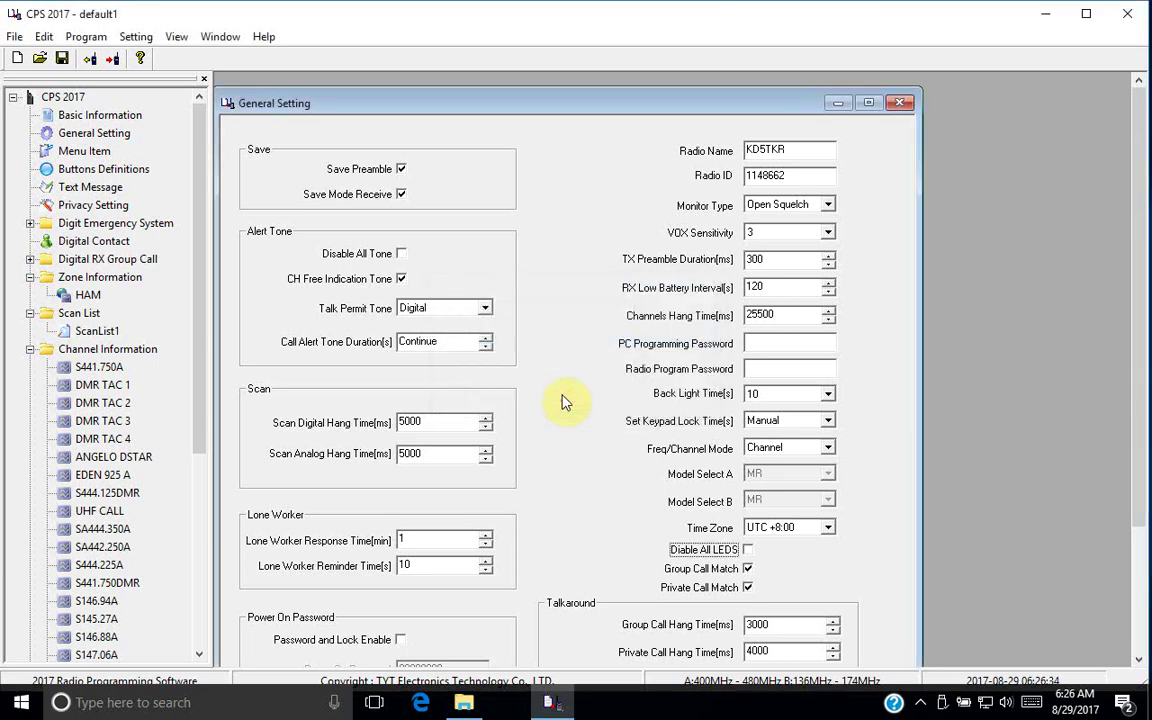